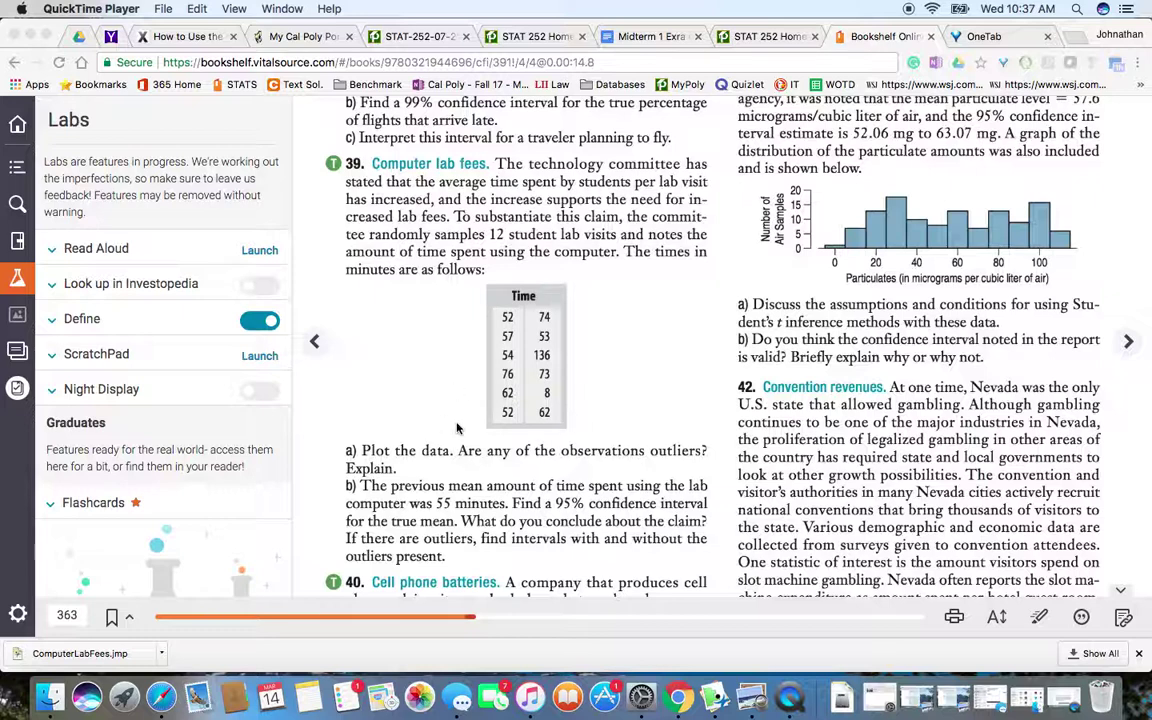
Step: Run a Distribution analysis of the Minutes column from the lab fees table
left_click(705, 697)
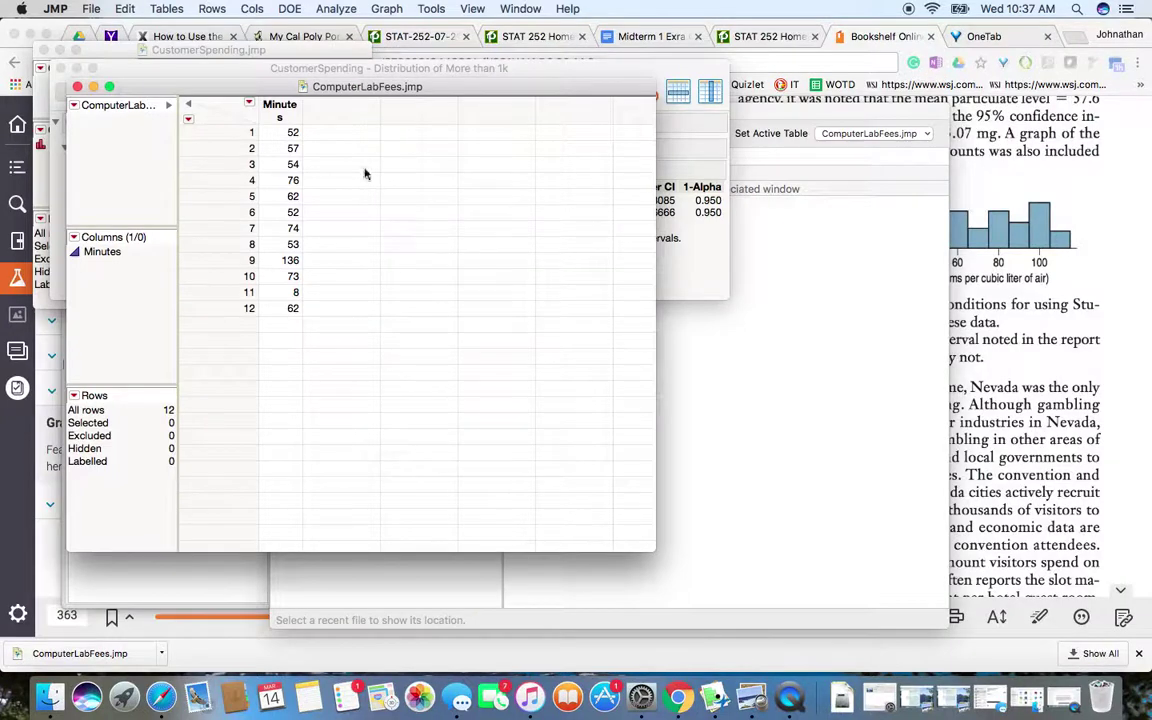
left_click(334, 8)
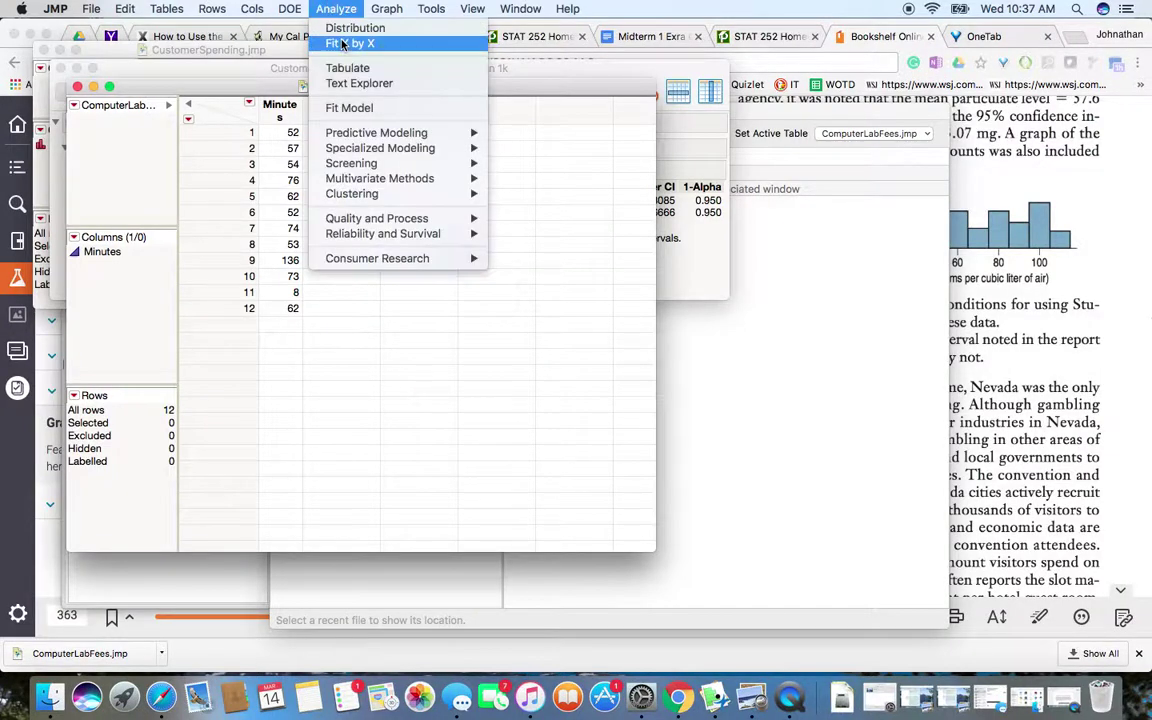
left_click(355, 28)
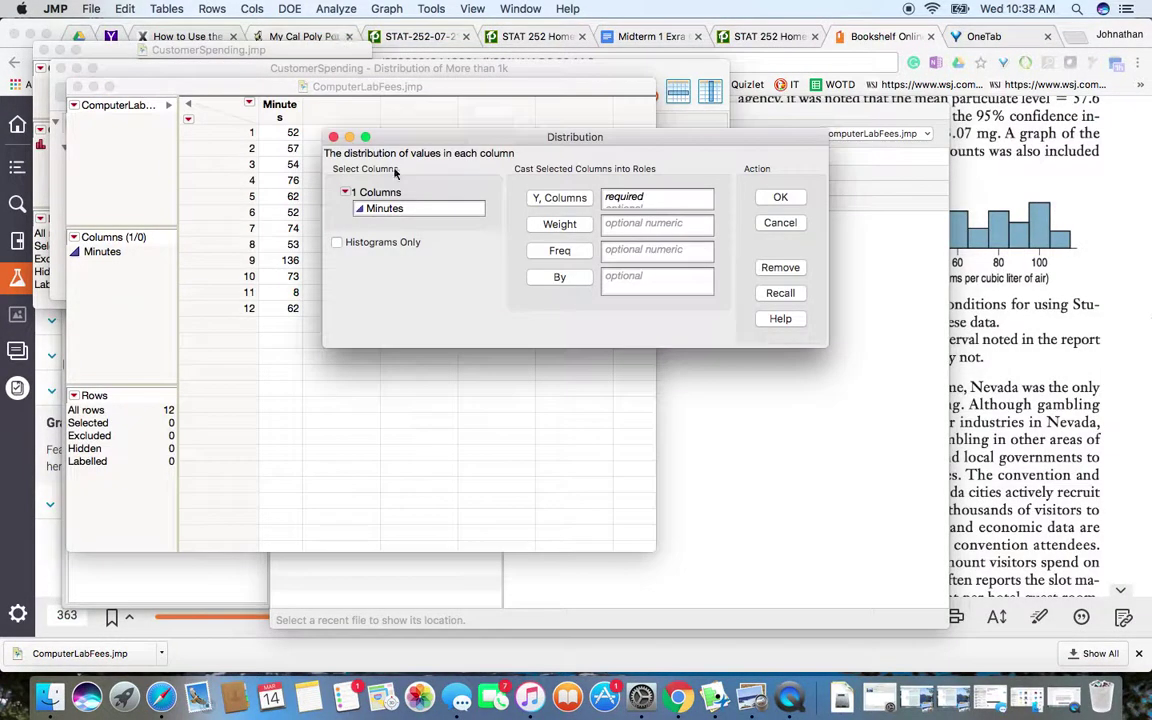
double_click(400, 209)
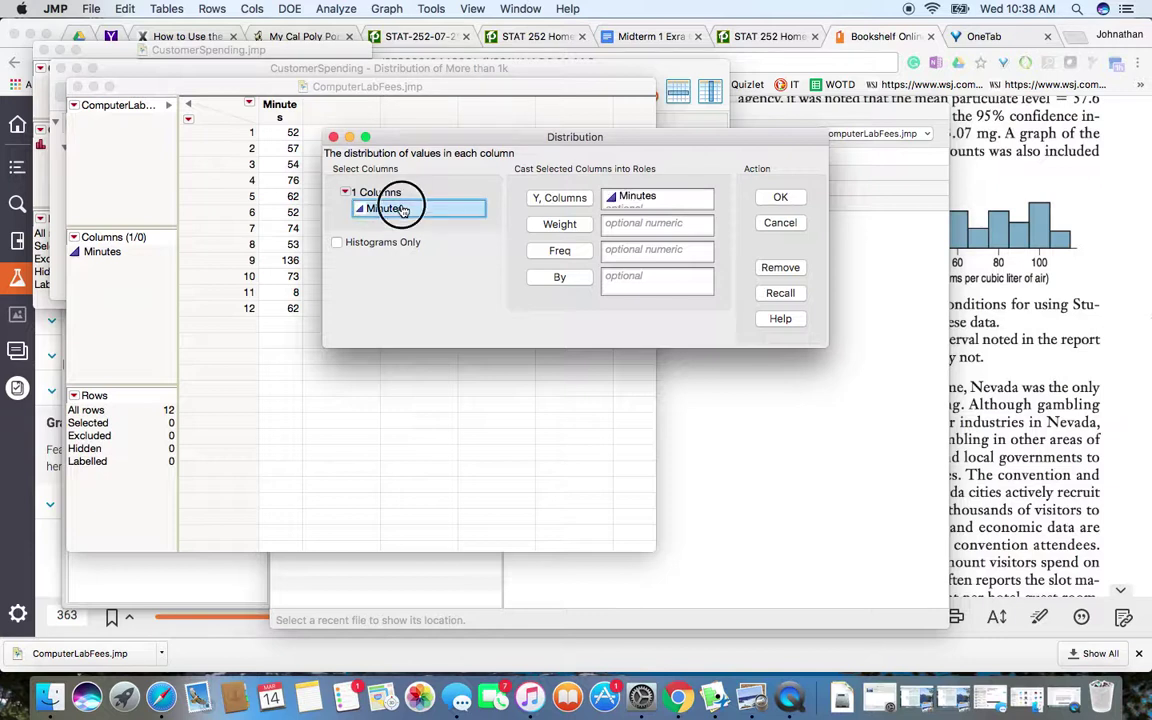
left_click(779, 197)
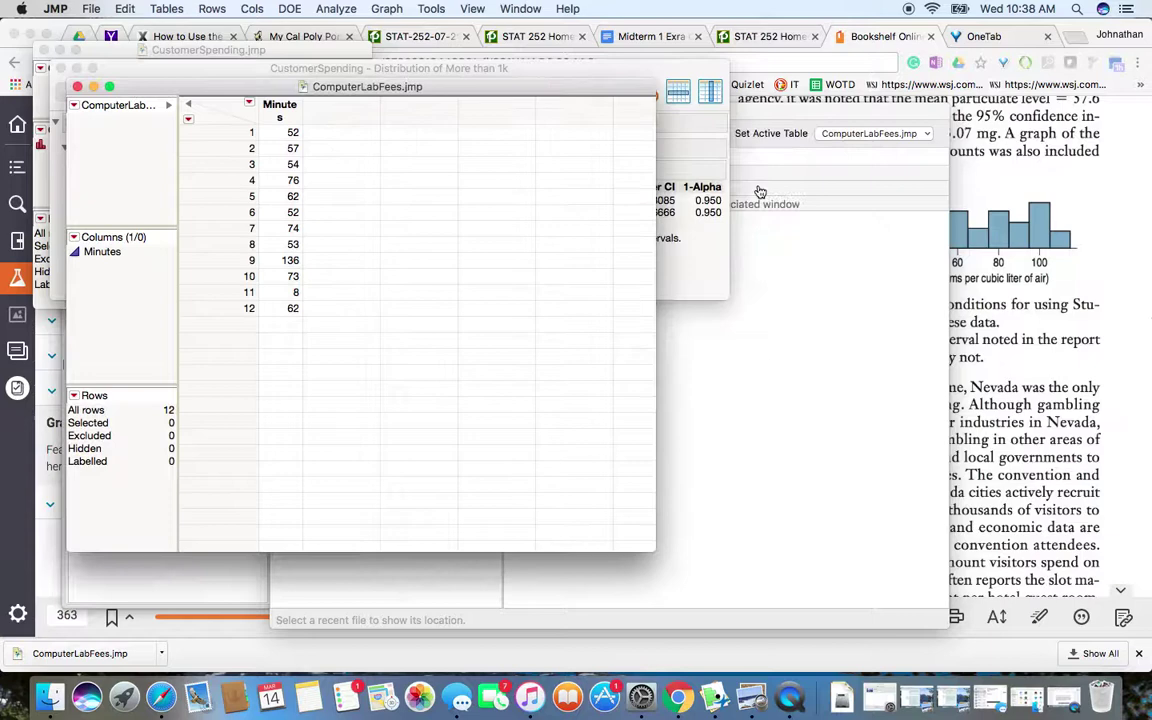
Step: Make the Minutes histogram horizontal with percent labels and a probability axis
left_click(119, 113)
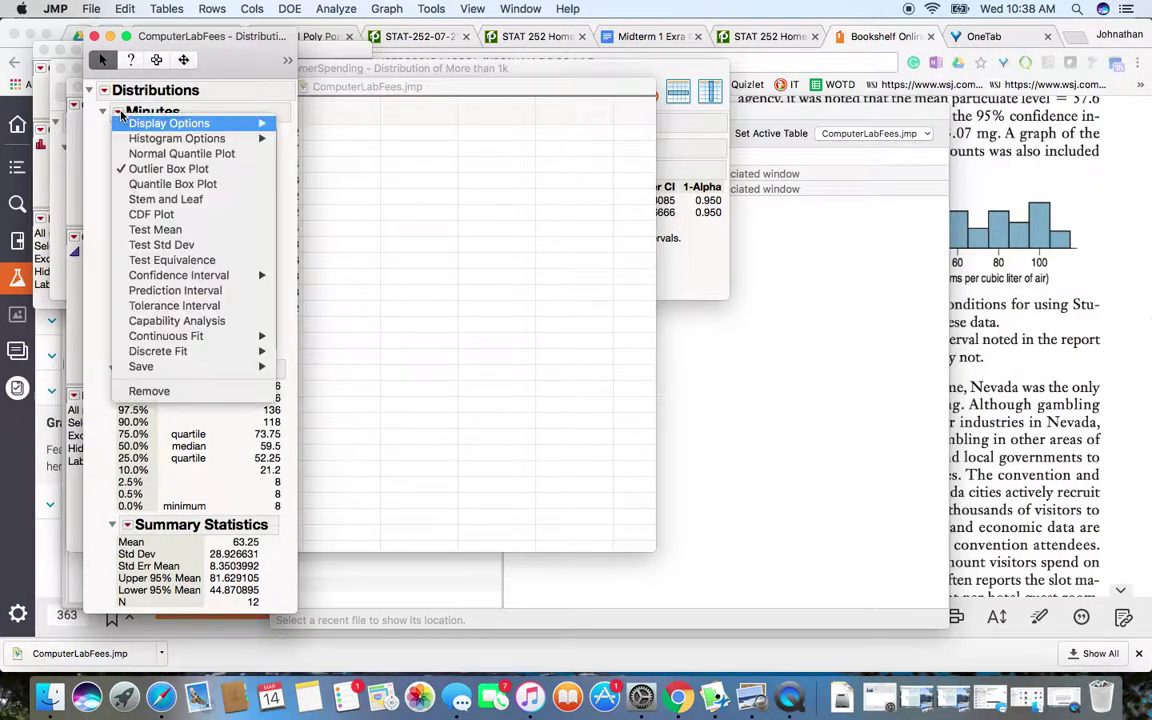
mouse_move(122, 137)
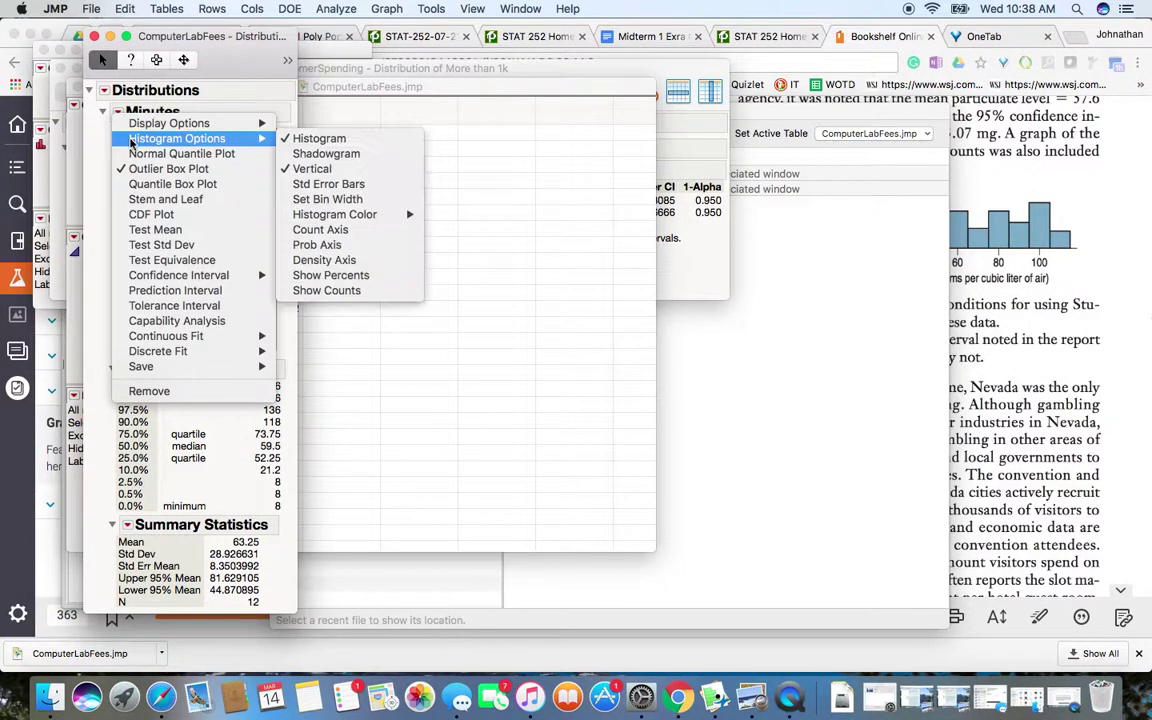
left_click(327, 171)
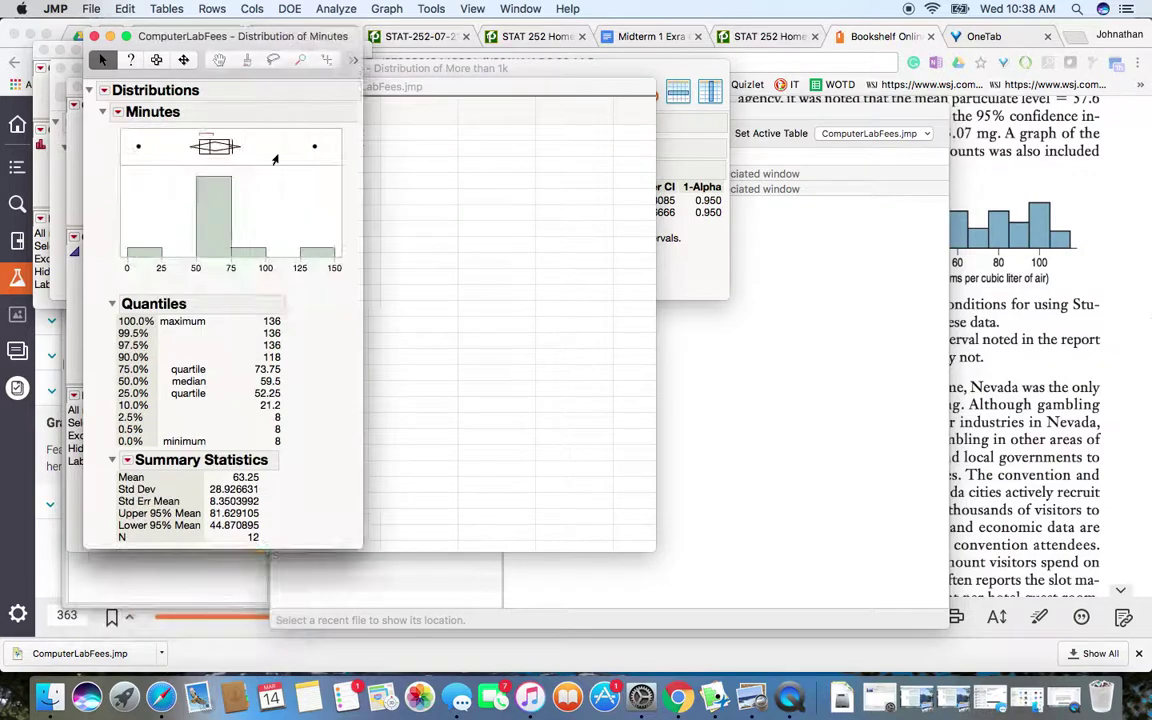
left_click(117, 112)
mouse_move(135, 138)
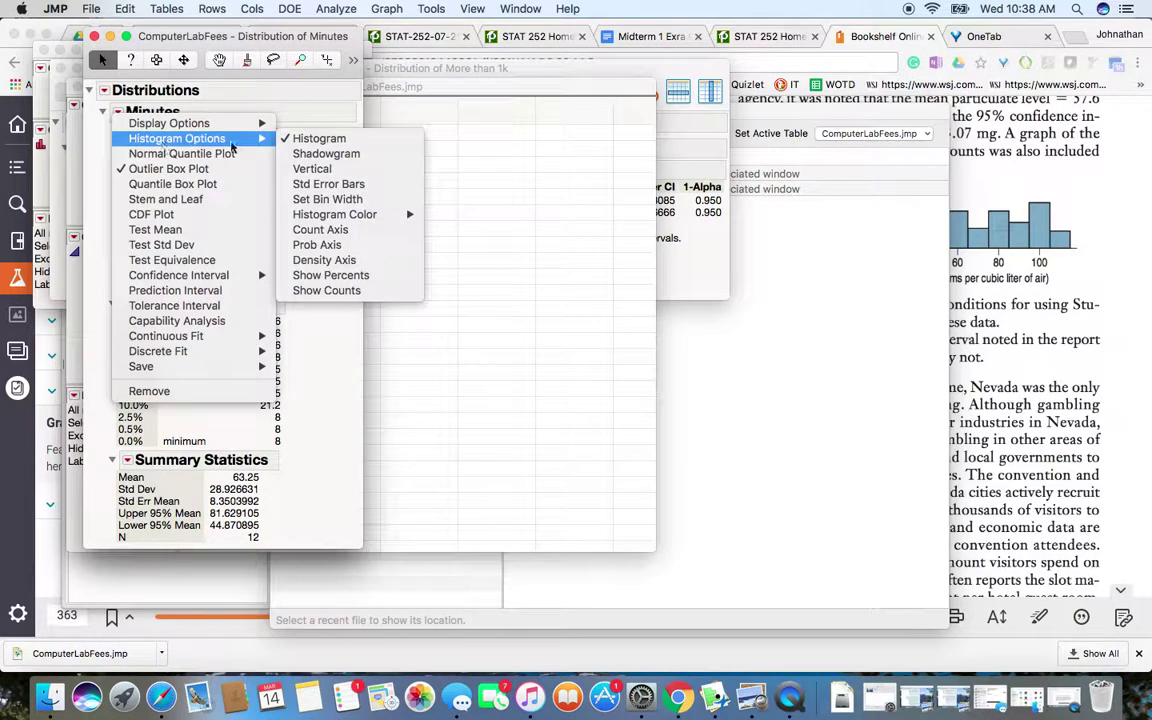
left_click(336, 280)
left_click(117, 112)
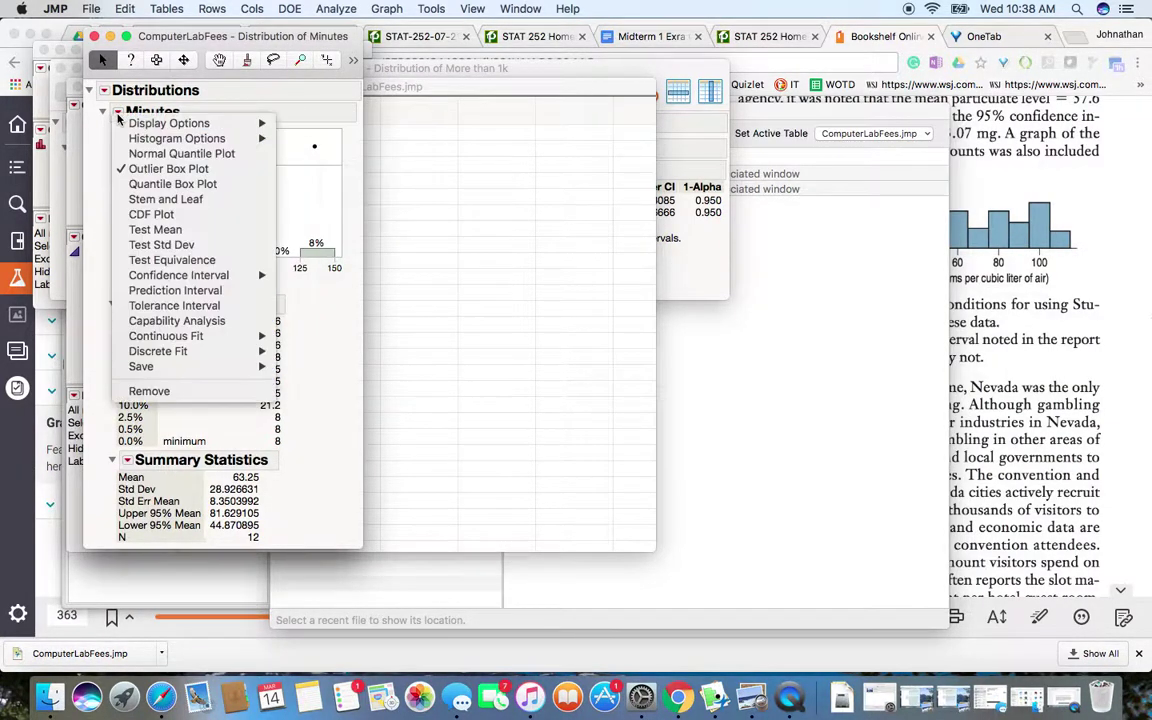
mouse_move(165, 139)
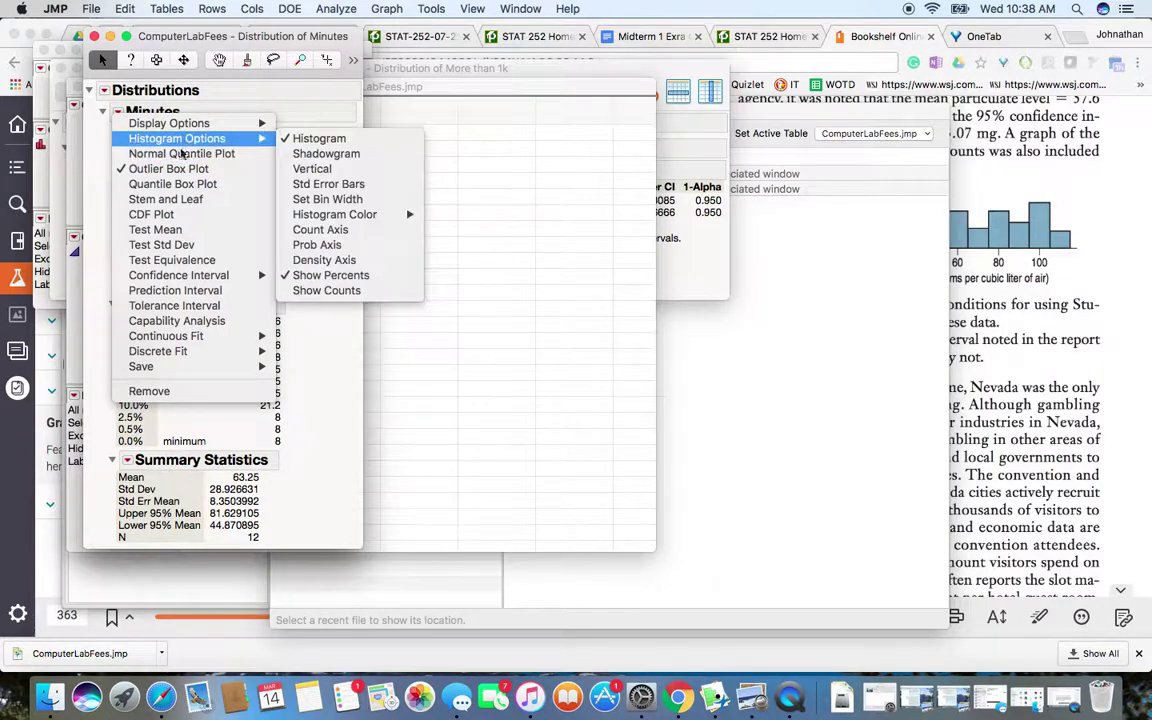
left_click(316, 244)
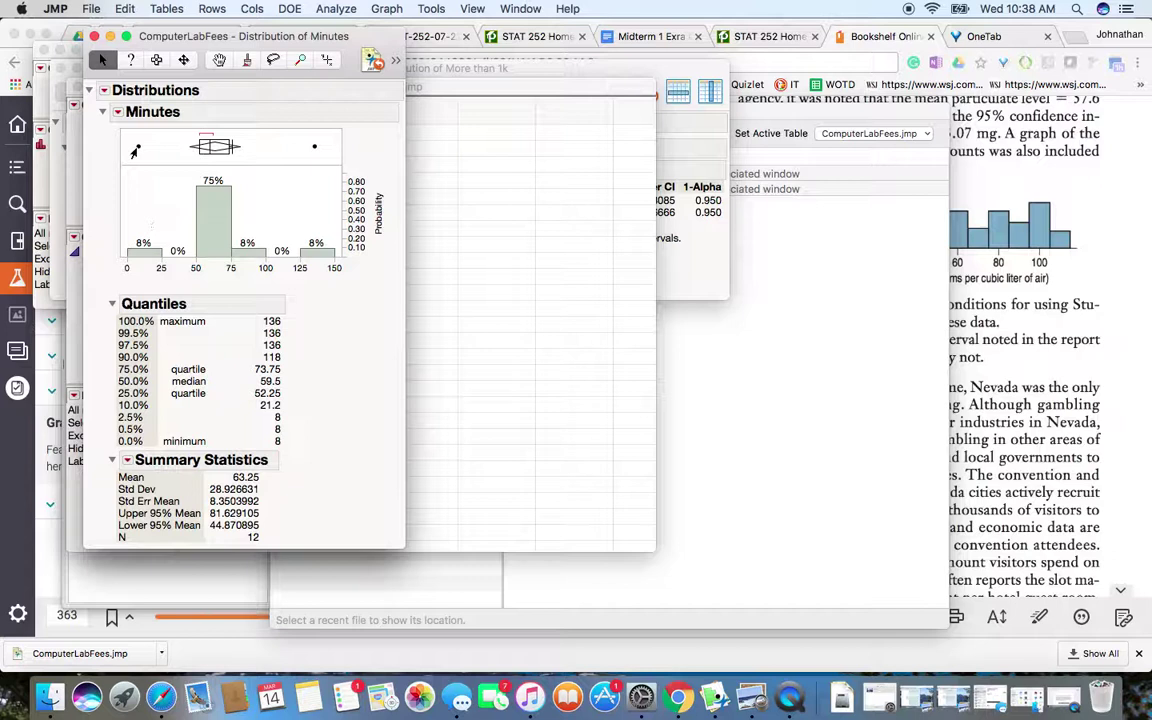
Step: Fit a normal curve to Minutes, giving Normal(63.25, 28.9266)
mouse_move(136, 150)
mouse_move(312, 150)
left_click(118, 112)
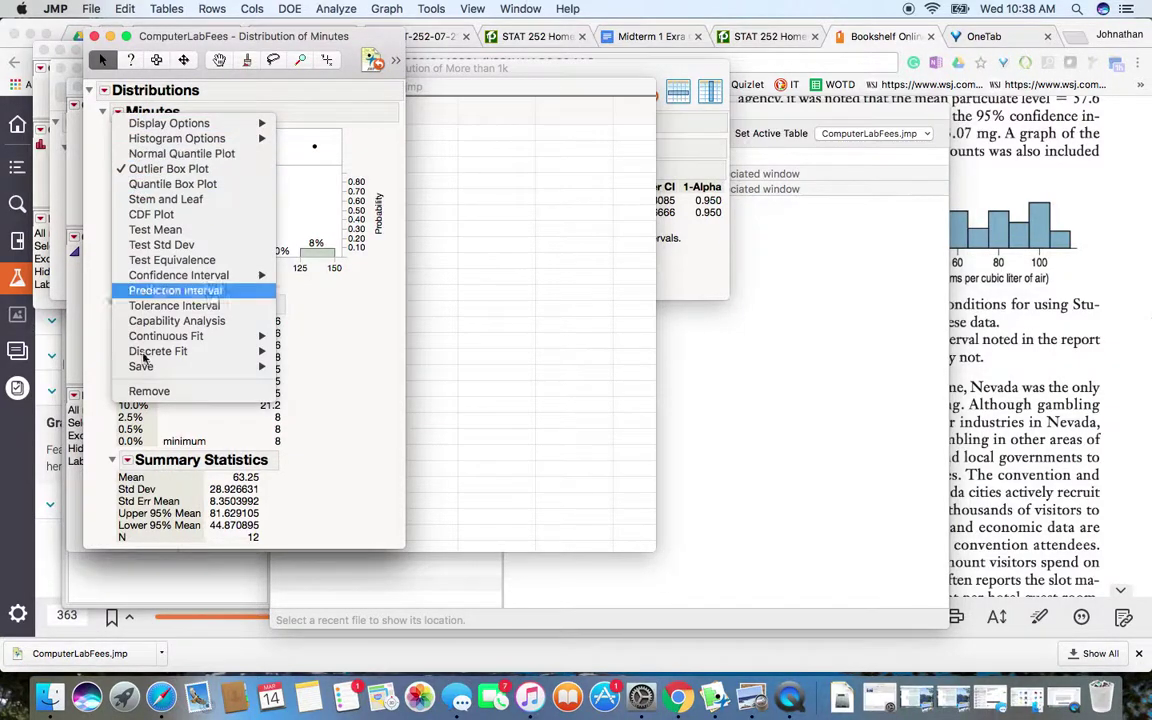
mouse_move(155, 340)
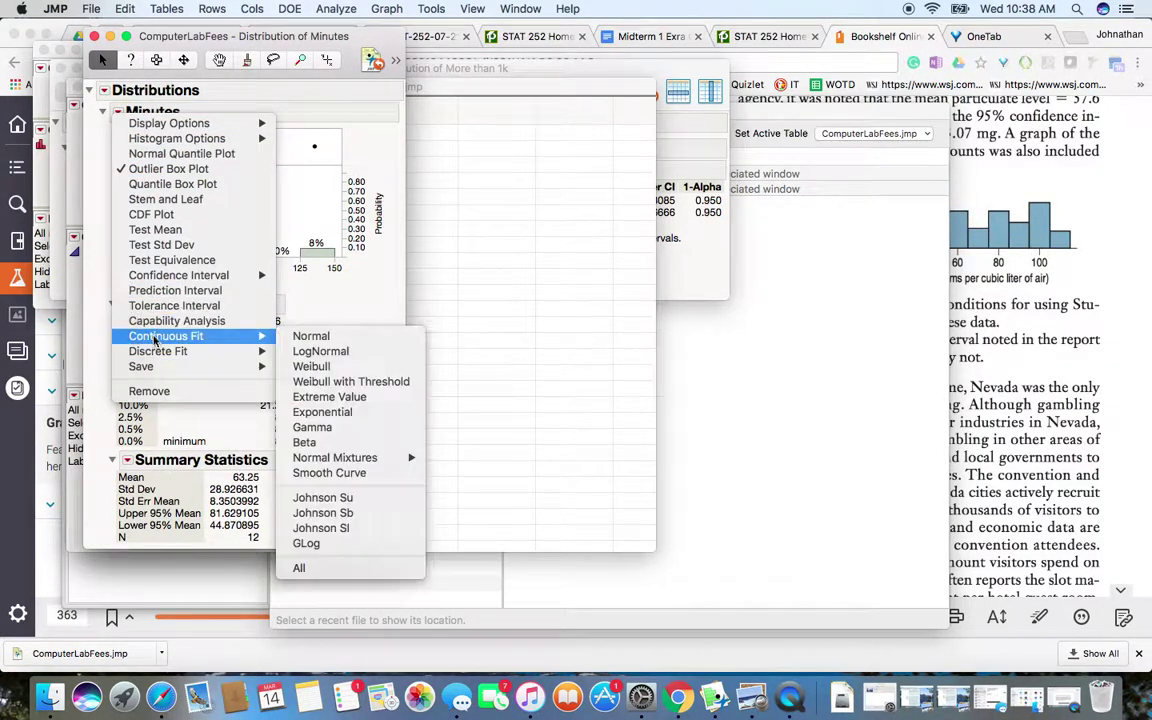
left_click(311, 336)
Step: Add 95% confidence intervals for the Minutes mean and standard deviation
left_click(120, 113)
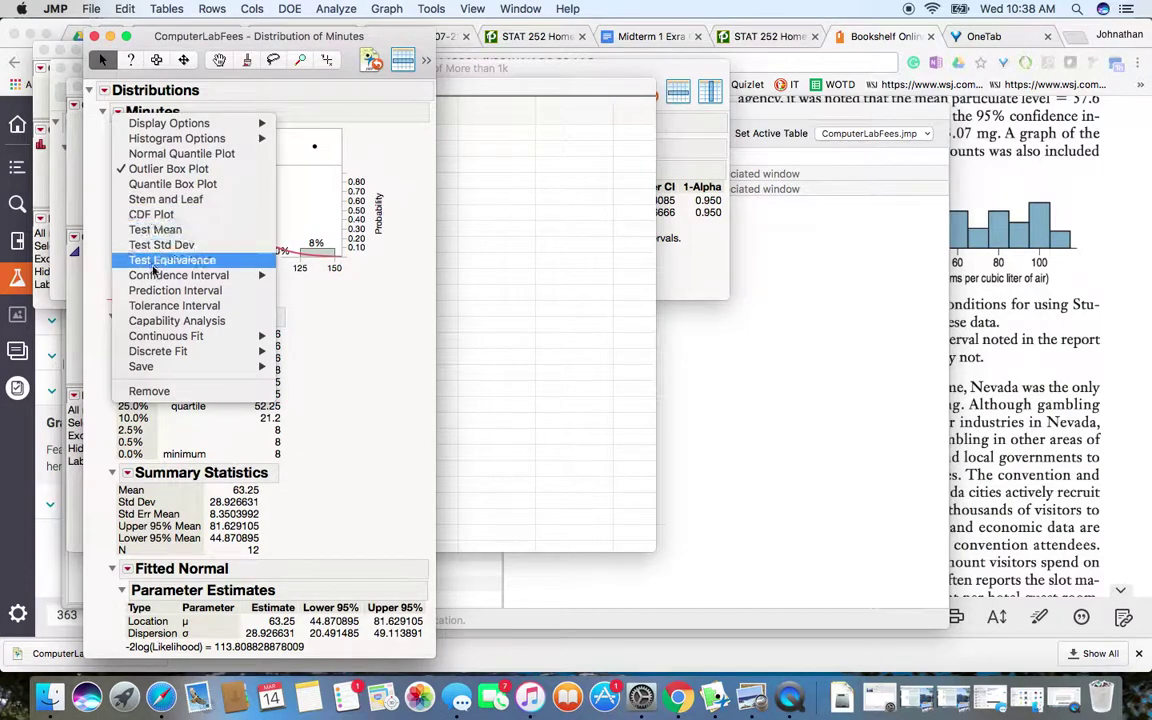
mouse_move(180, 275)
left_click(298, 293)
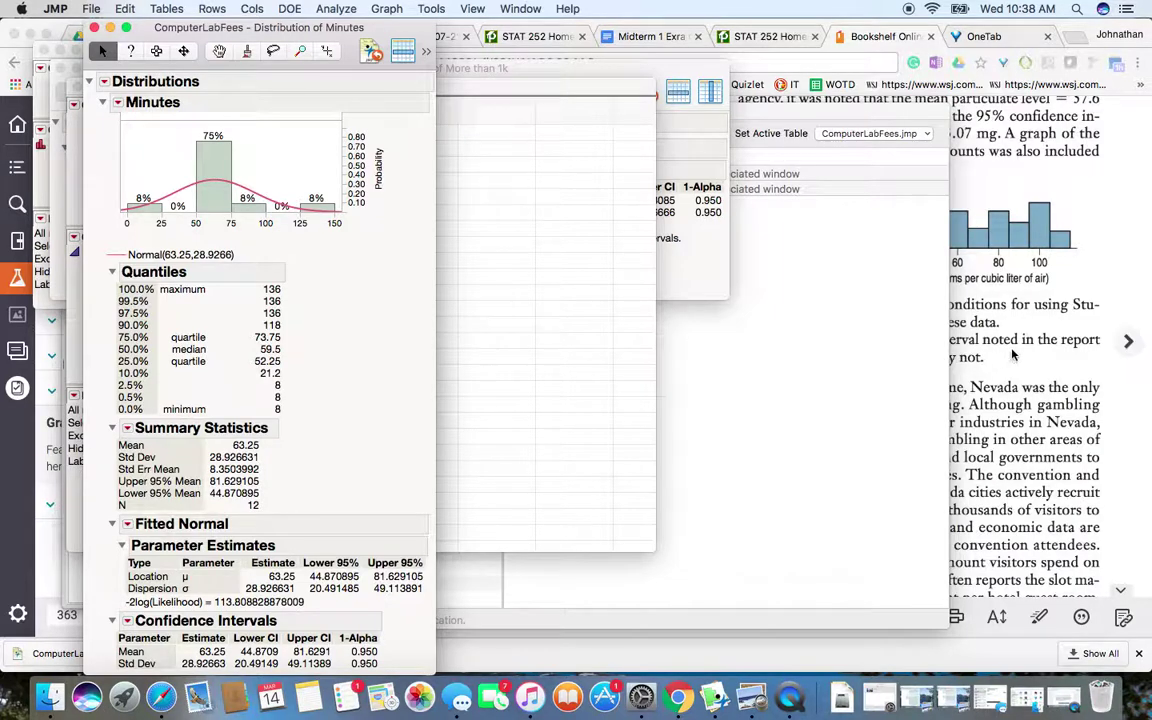
left_click(911, 310)
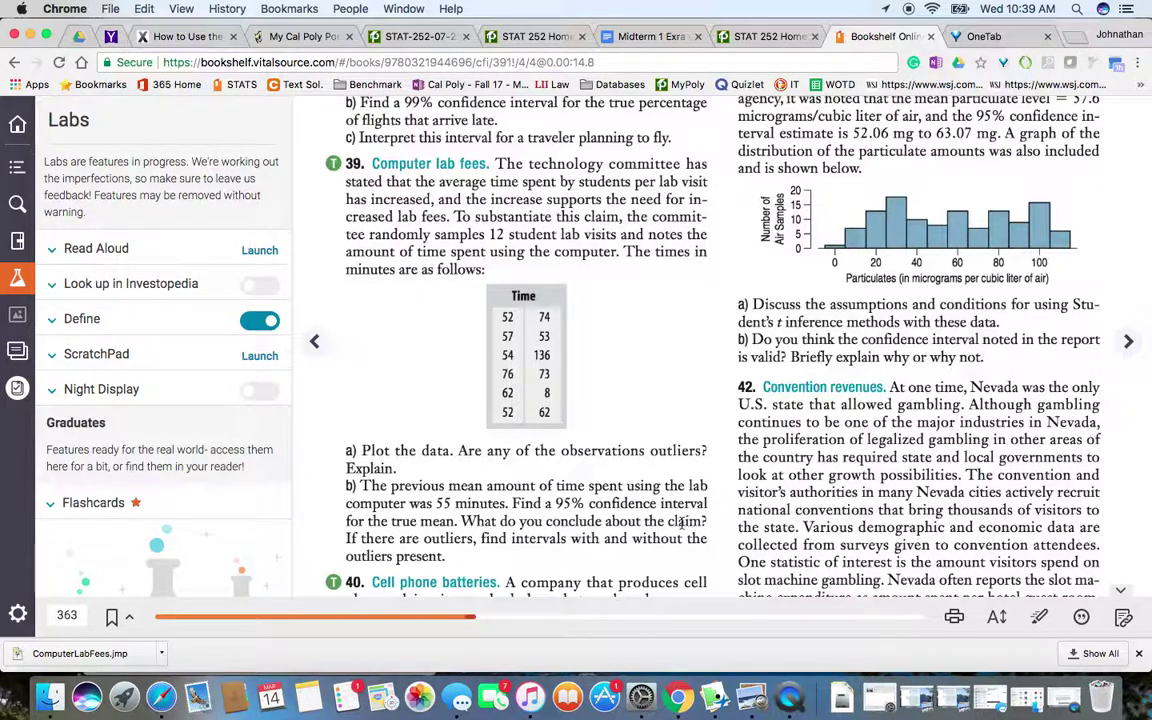
left_click(716, 697)
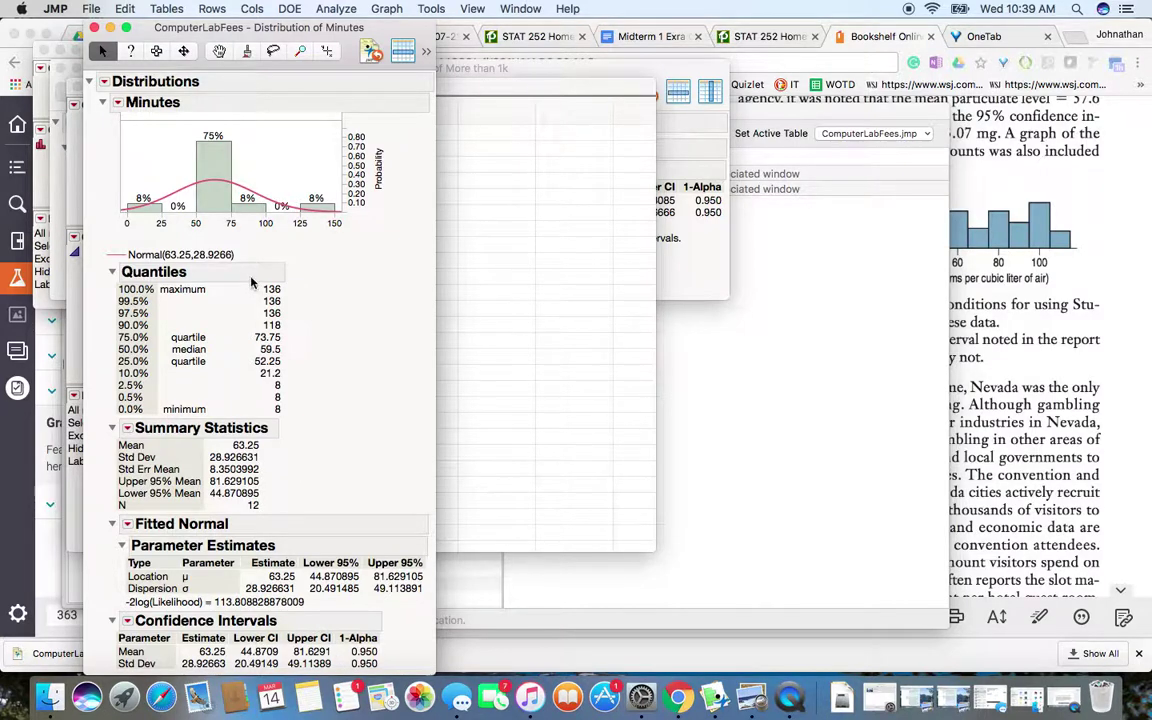
Step: Delete the 136-minute and 8-minute outlier rows from ComputerLabFees, leaving 10 Minutes values
left_click(466, 271)
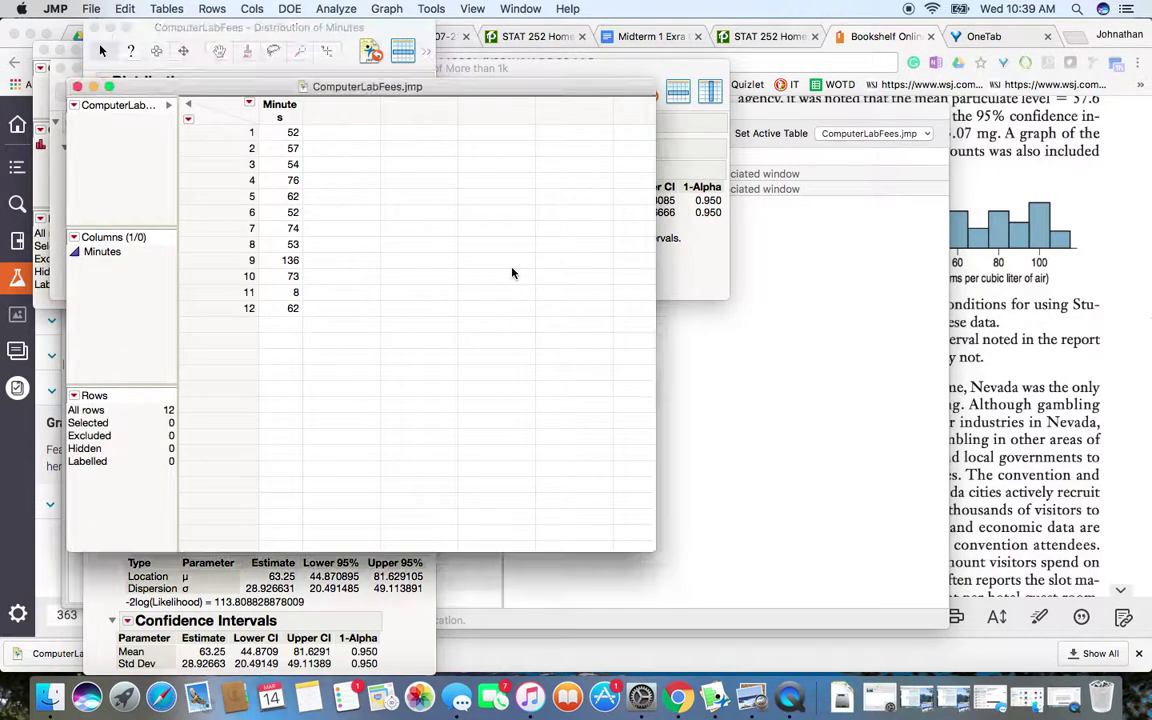
left_click(232, 261)
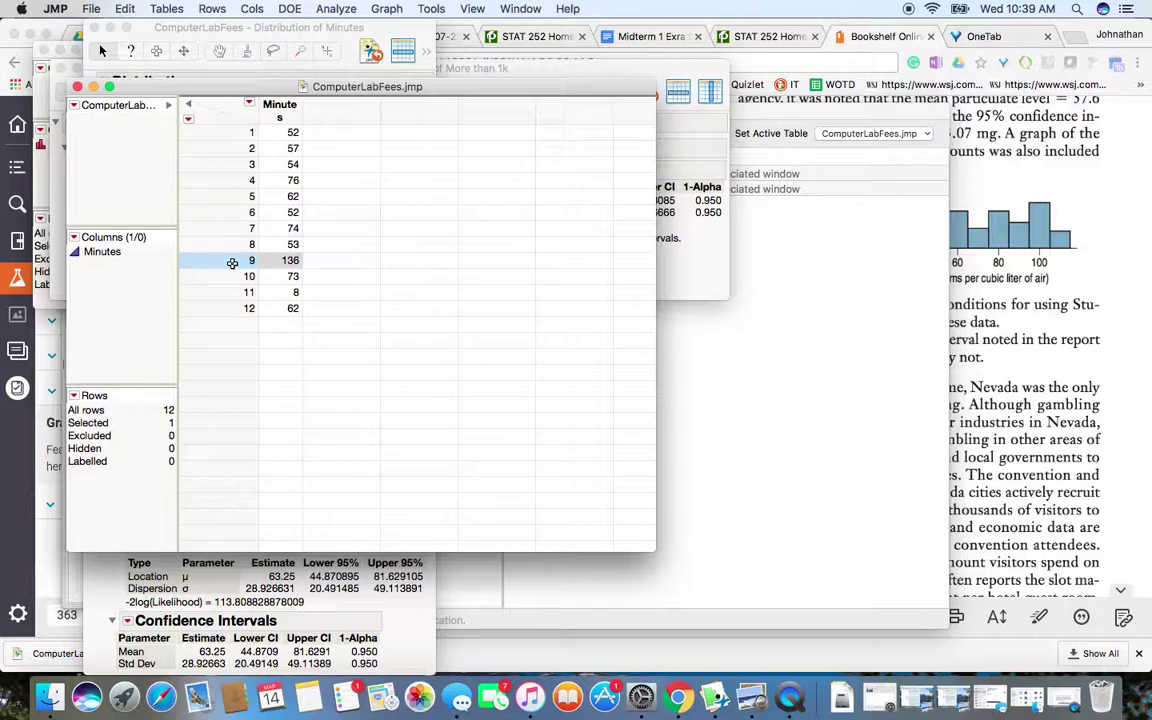
key("BackSpace")
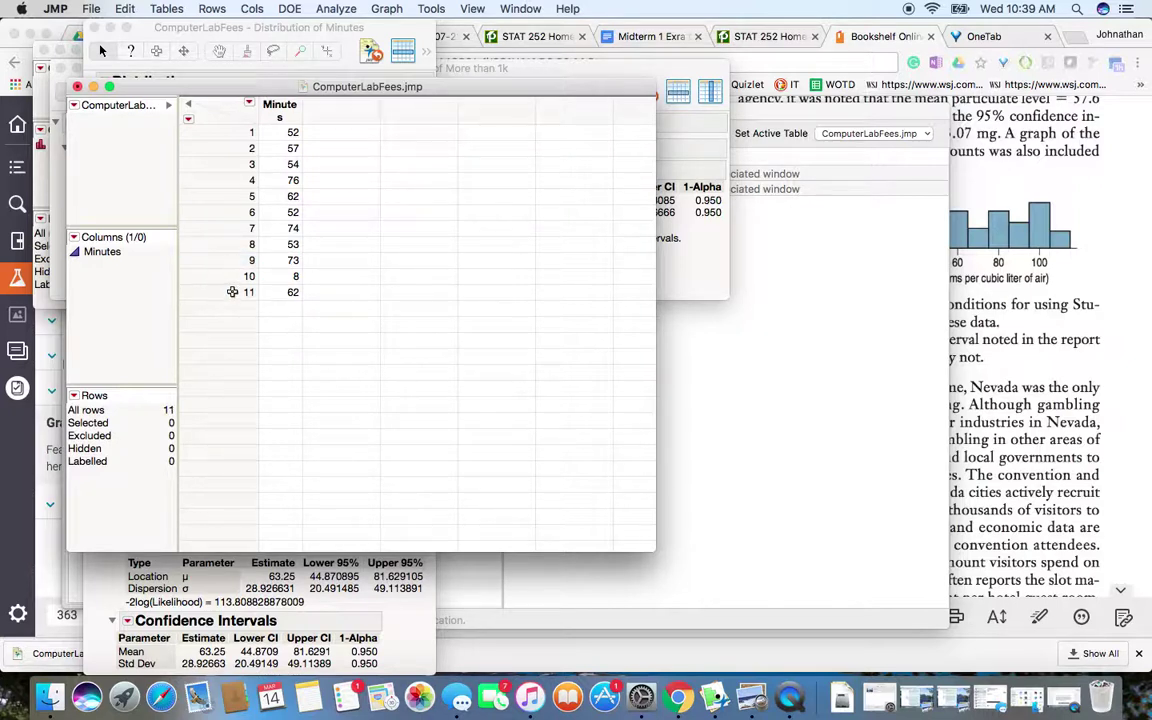
left_click(237, 276)
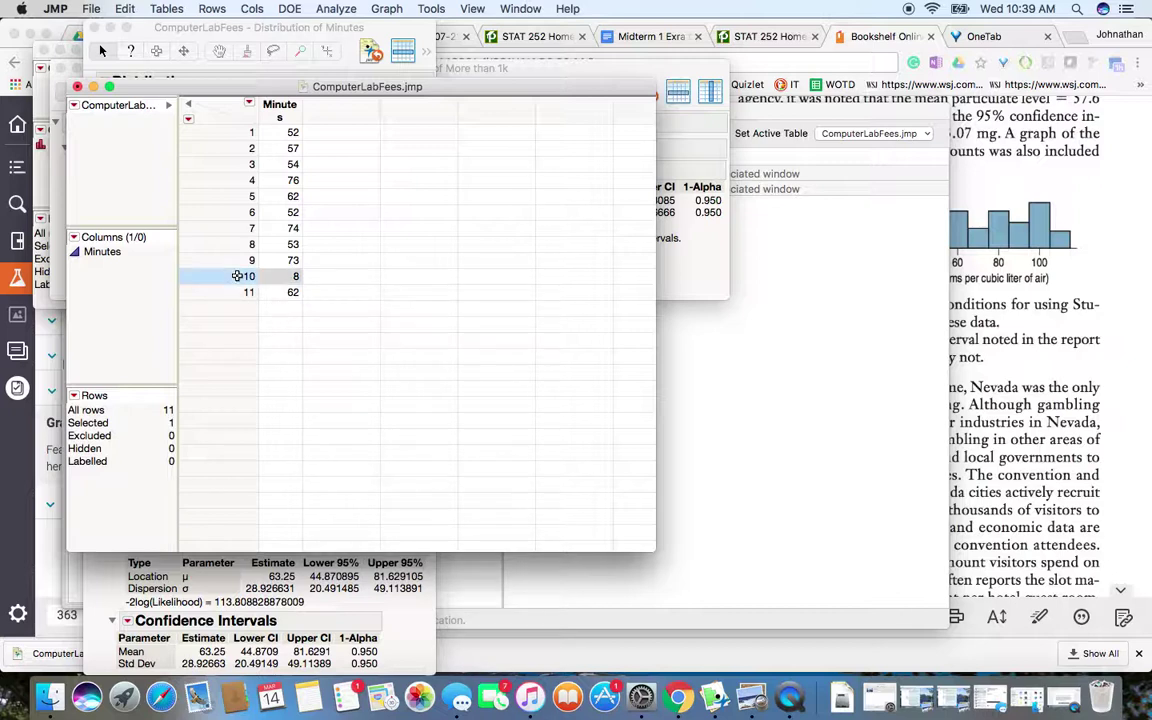
key("BackSpace")
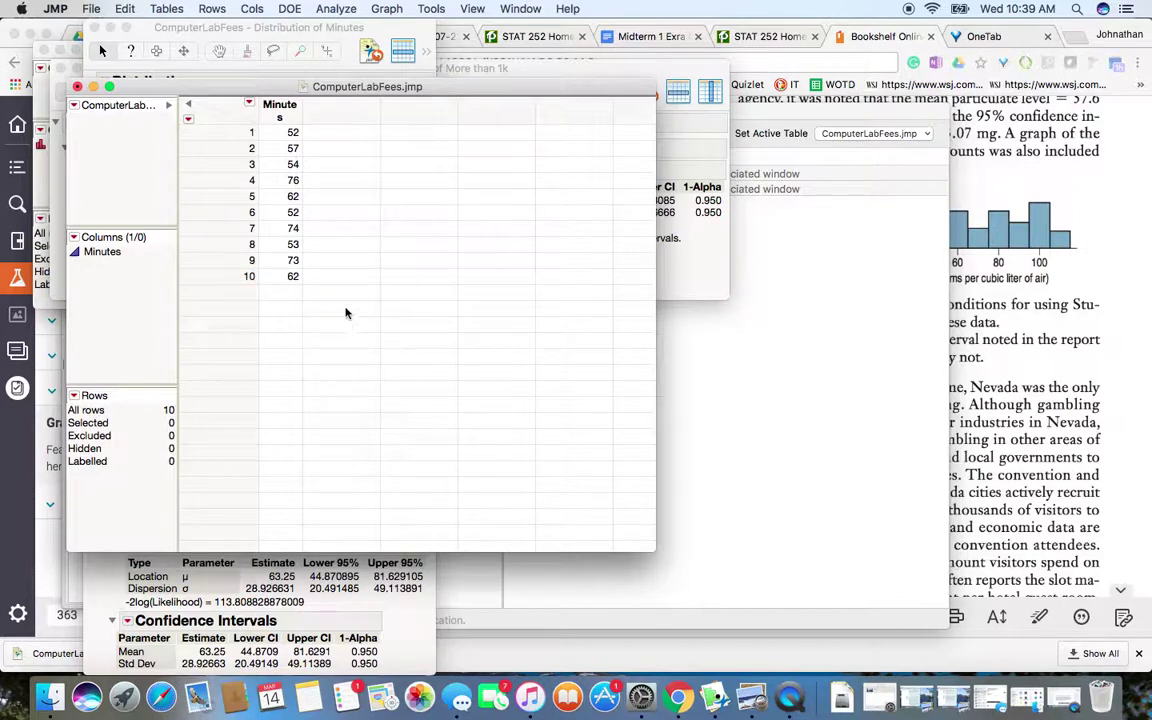
left_click(336, 9)
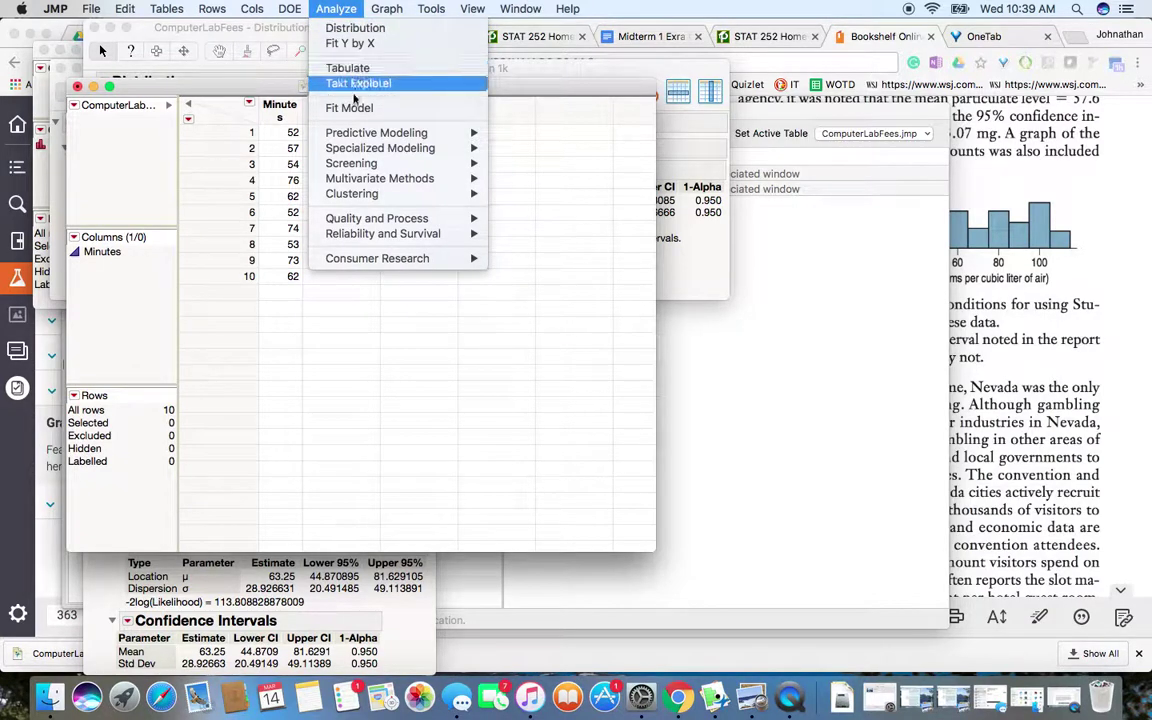
Step: Run a new Distribution analysis of Minutes on the 10 remaining values
left_click(355, 28)
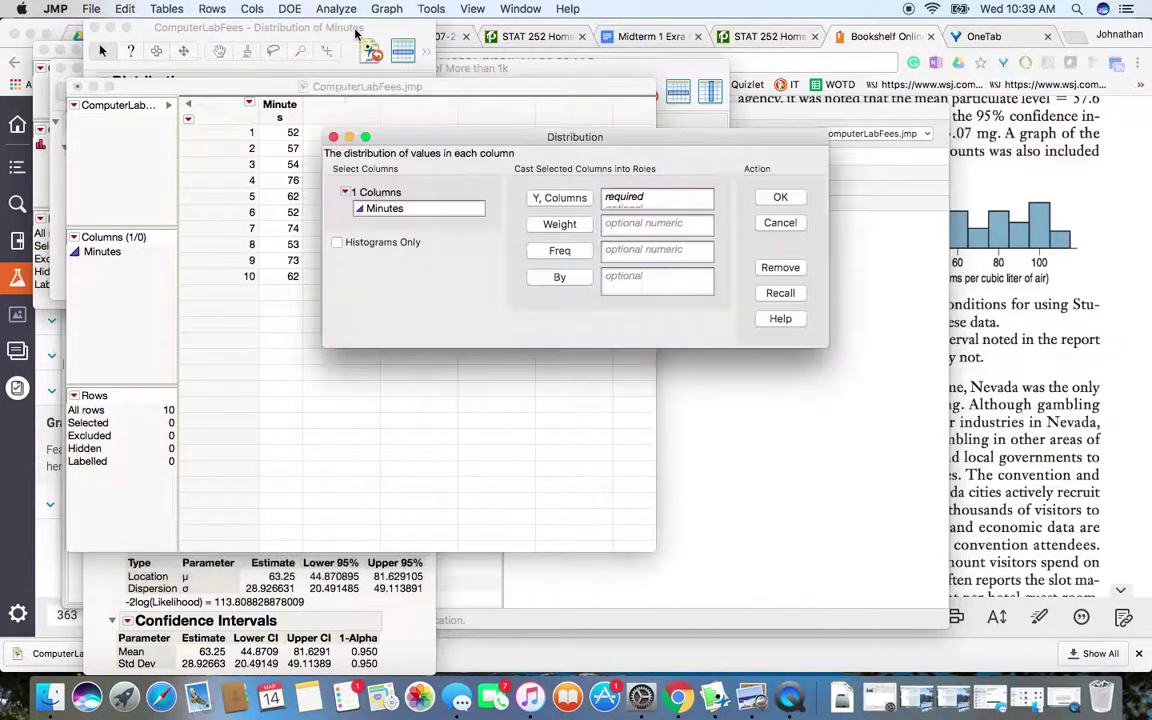
left_click_drag(360, 204, 615, 198)
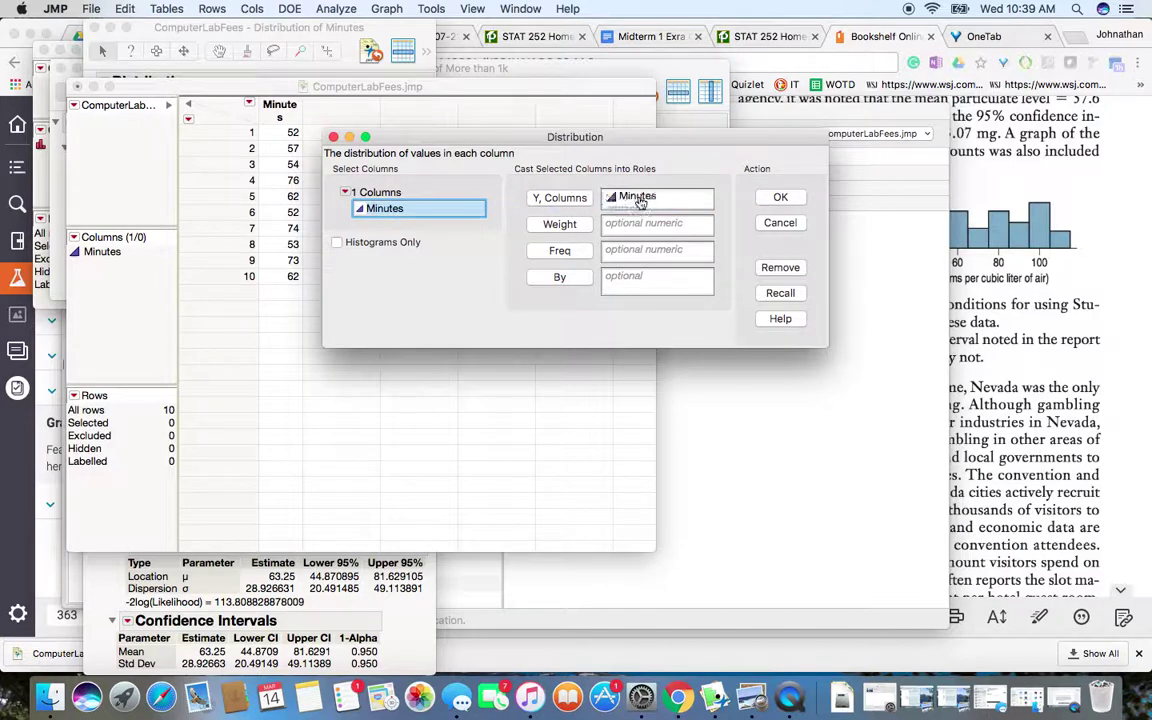
left_click(779, 198)
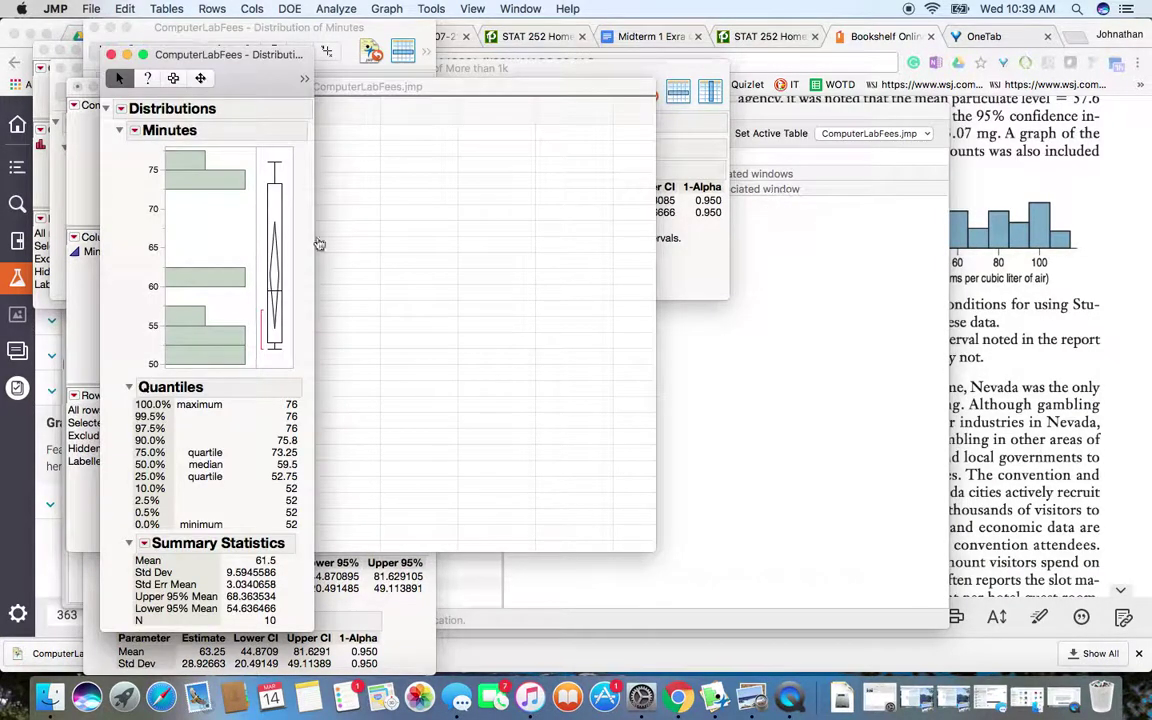
Step: Make the new histogram horizontal with percent labels and a probability axis
left_click(134, 131)
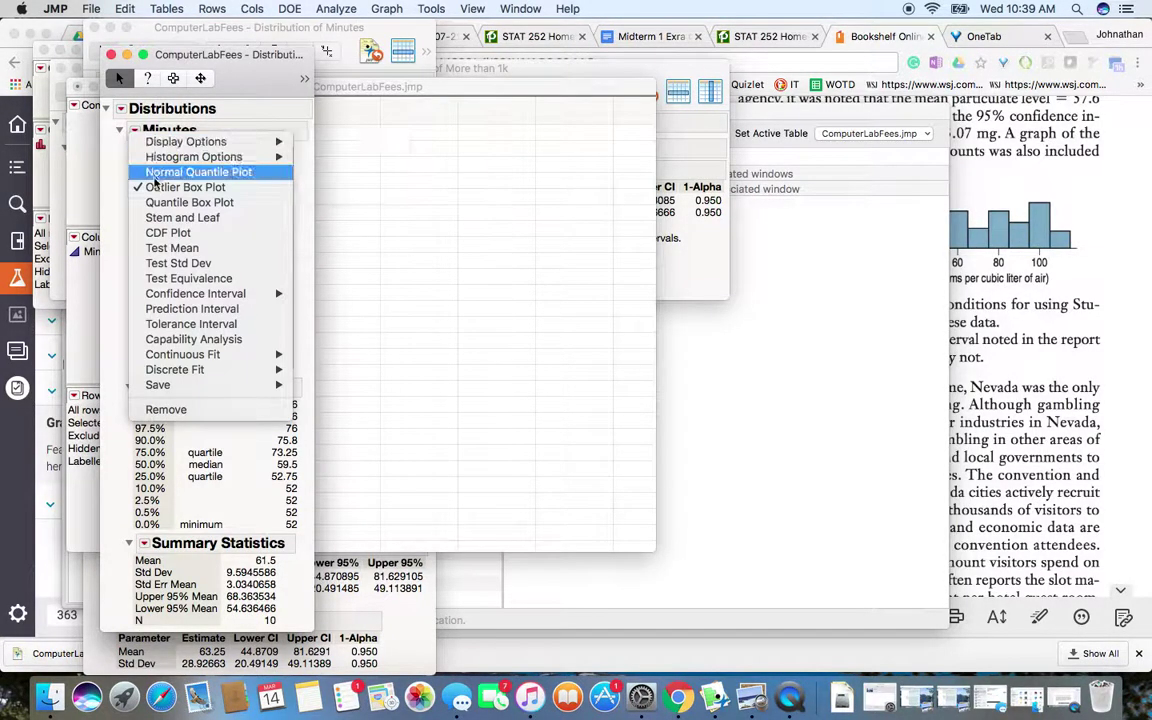
mouse_move(190, 158)
left_click(360, 185)
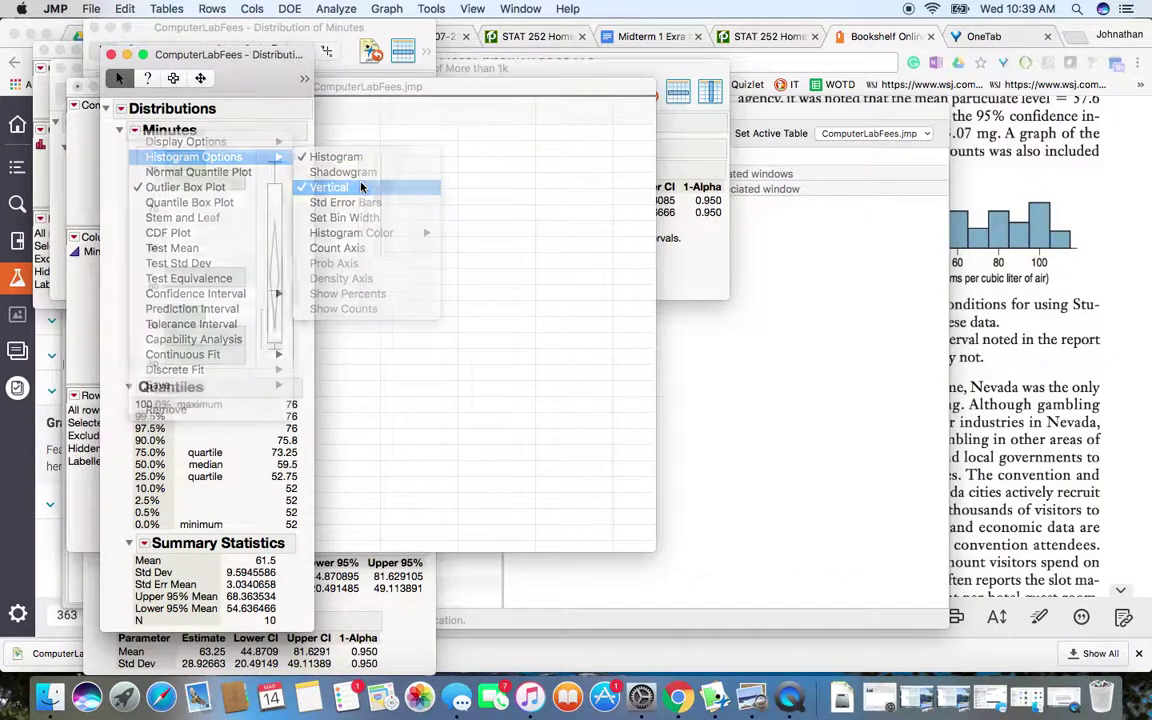
left_click(134, 131)
mouse_move(200, 157)
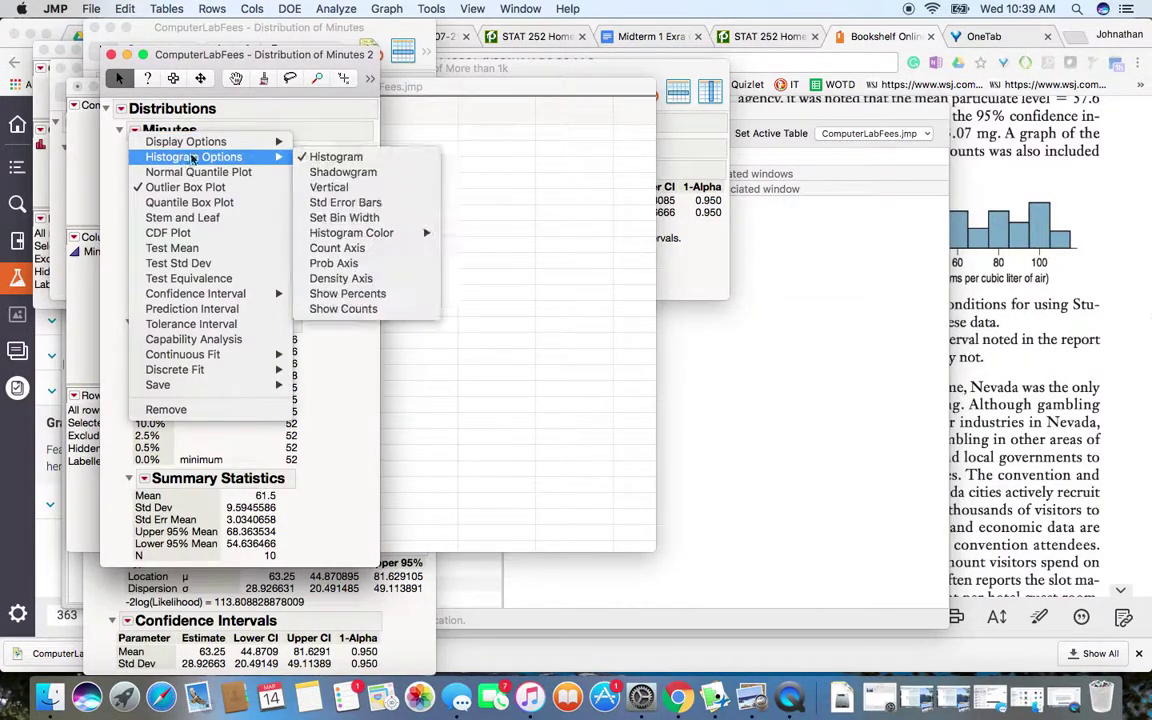
left_click(347, 293)
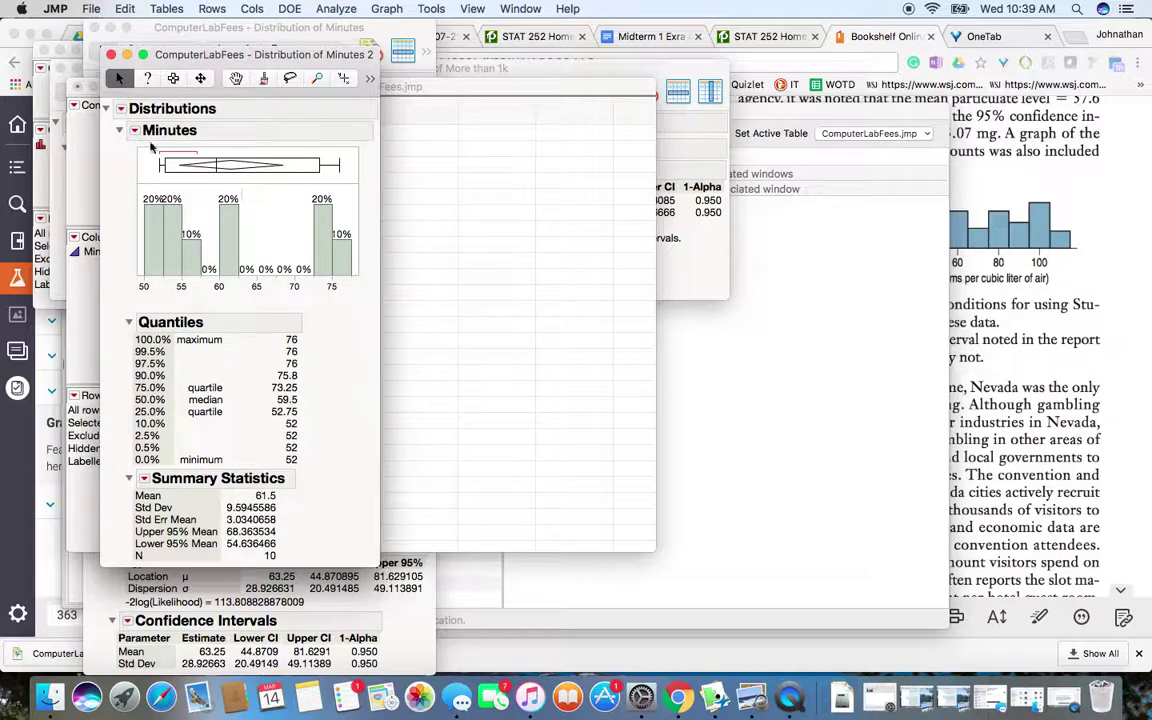
left_click(134, 131)
mouse_move(230, 157)
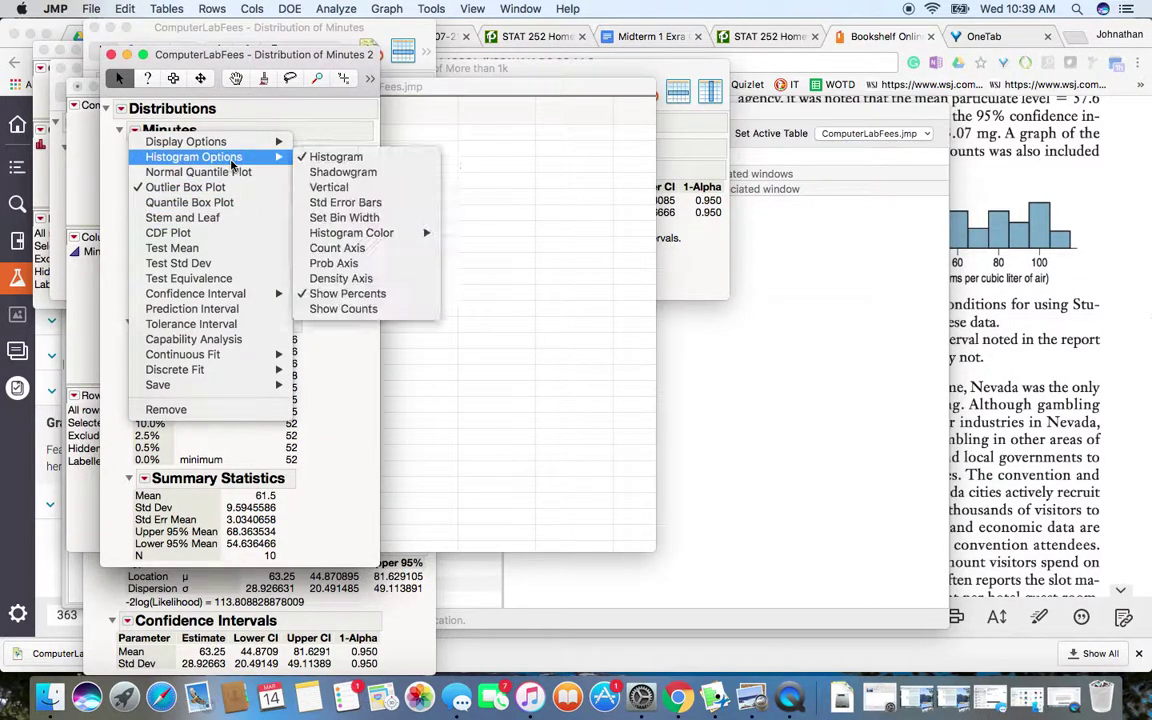
left_click(326, 266)
Step: Label the histogram bars with counts instead of percentages
left_click(134, 130)
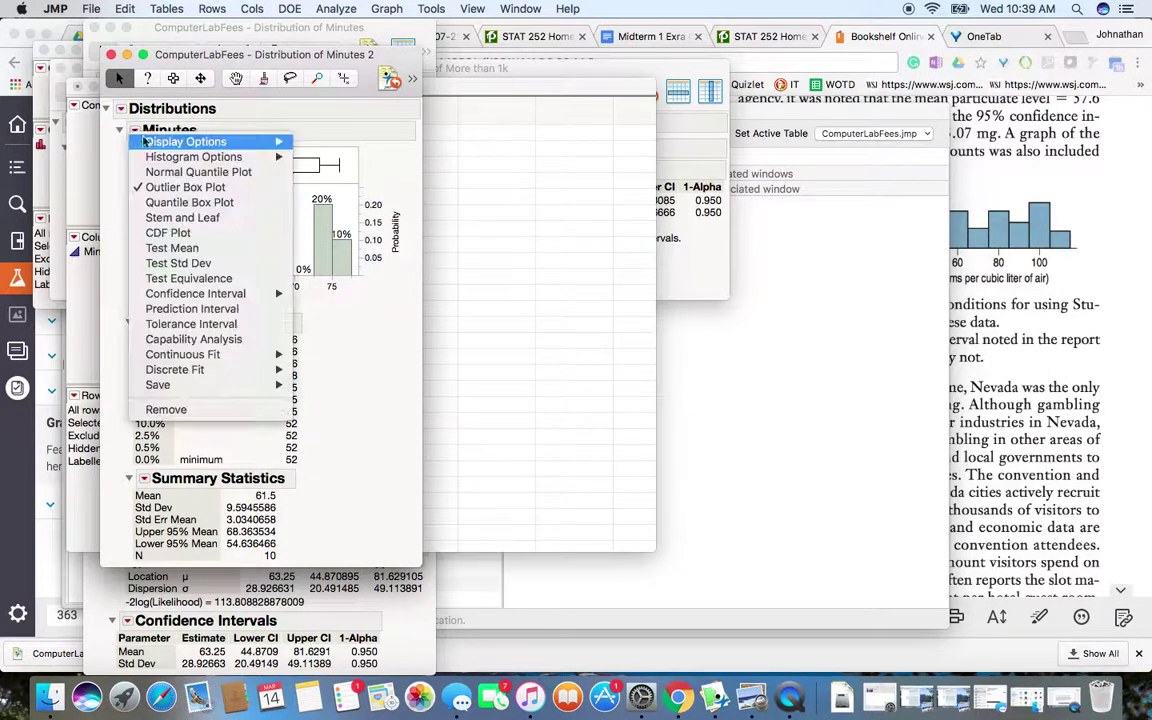
mouse_move(205, 157)
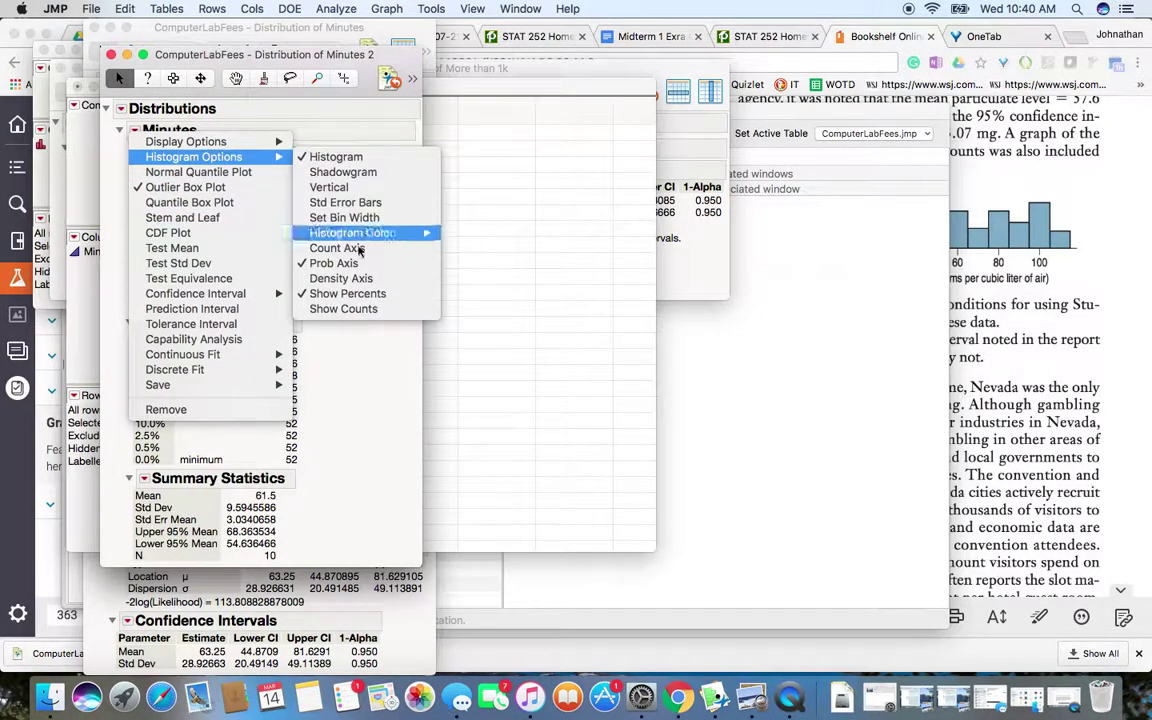
left_click(347, 310)
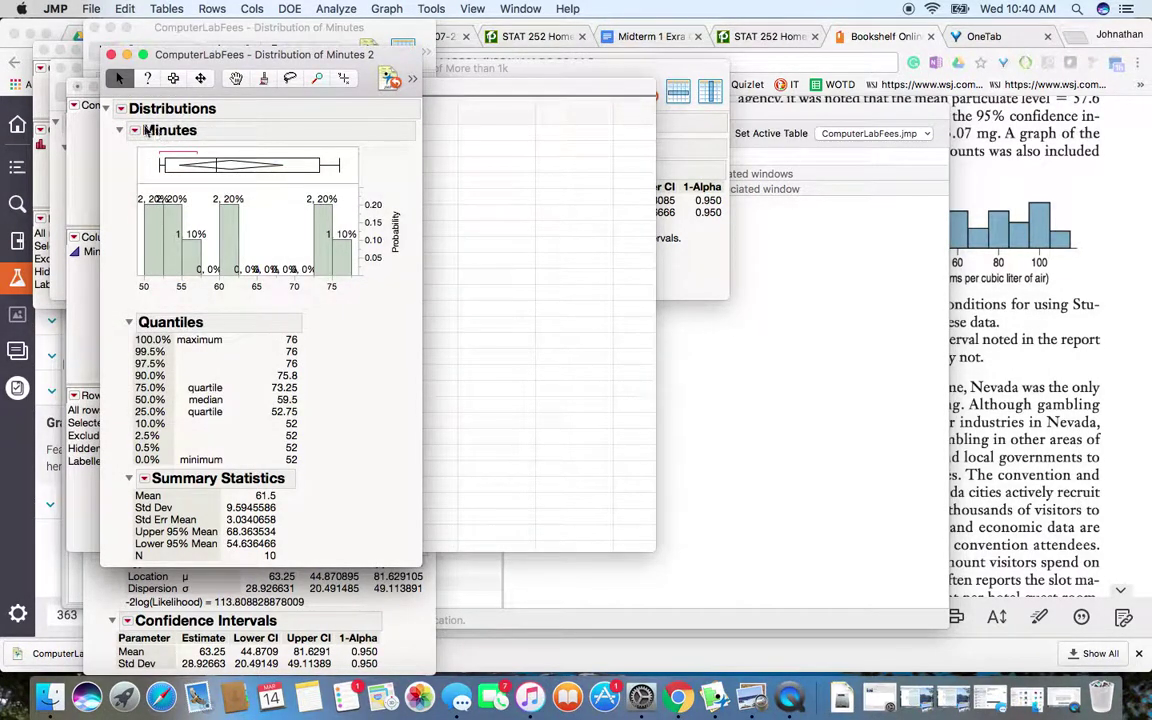
left_click(134, 133)
mouse_move(175, 156)
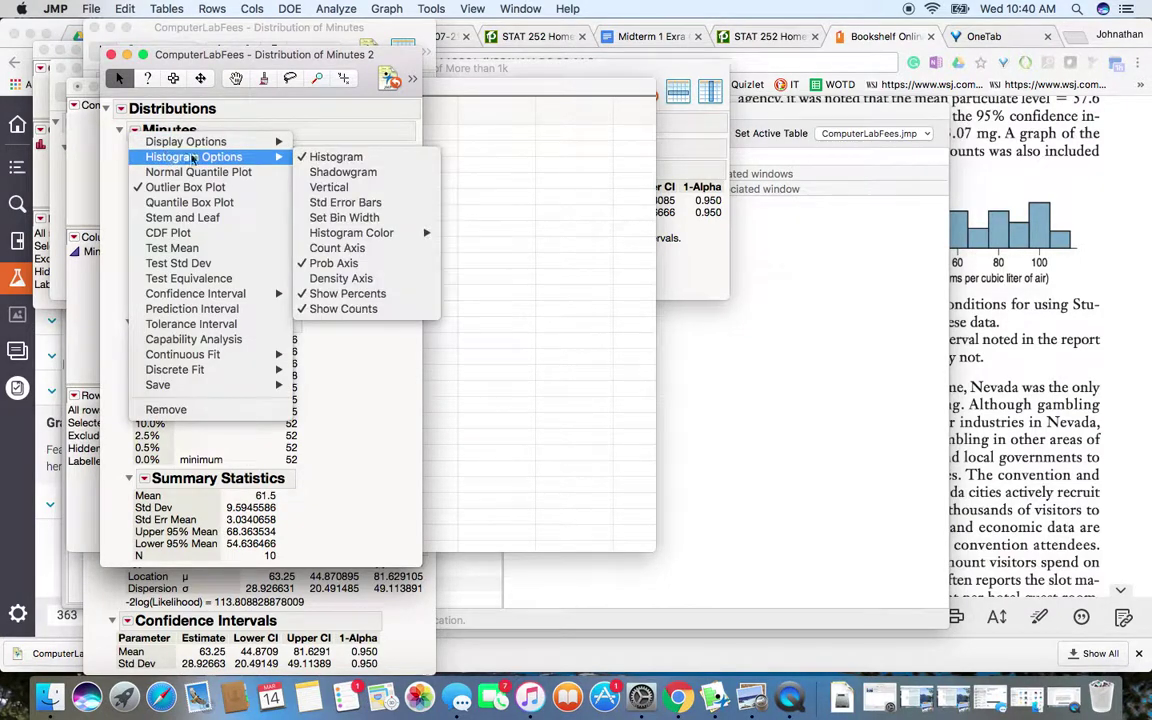
left_click(352, 296)
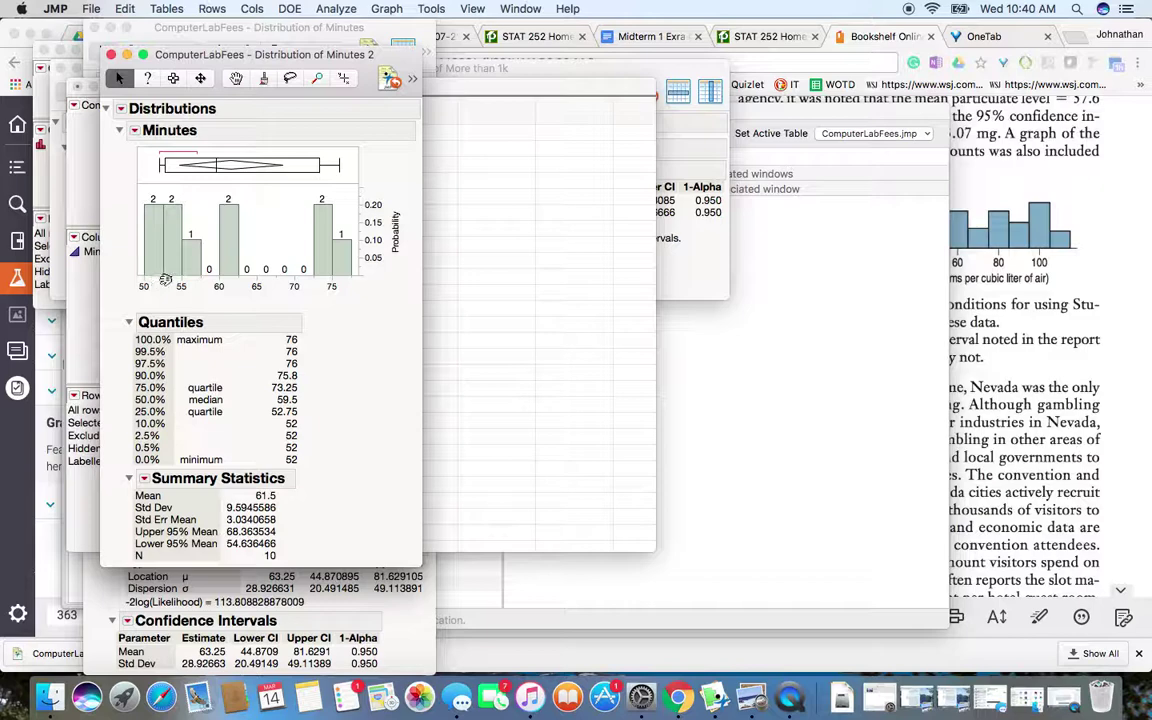
Step: Add 95% confidence intervals for the mean (54.64–68.36) and standard deviation
left_click(120, 108)
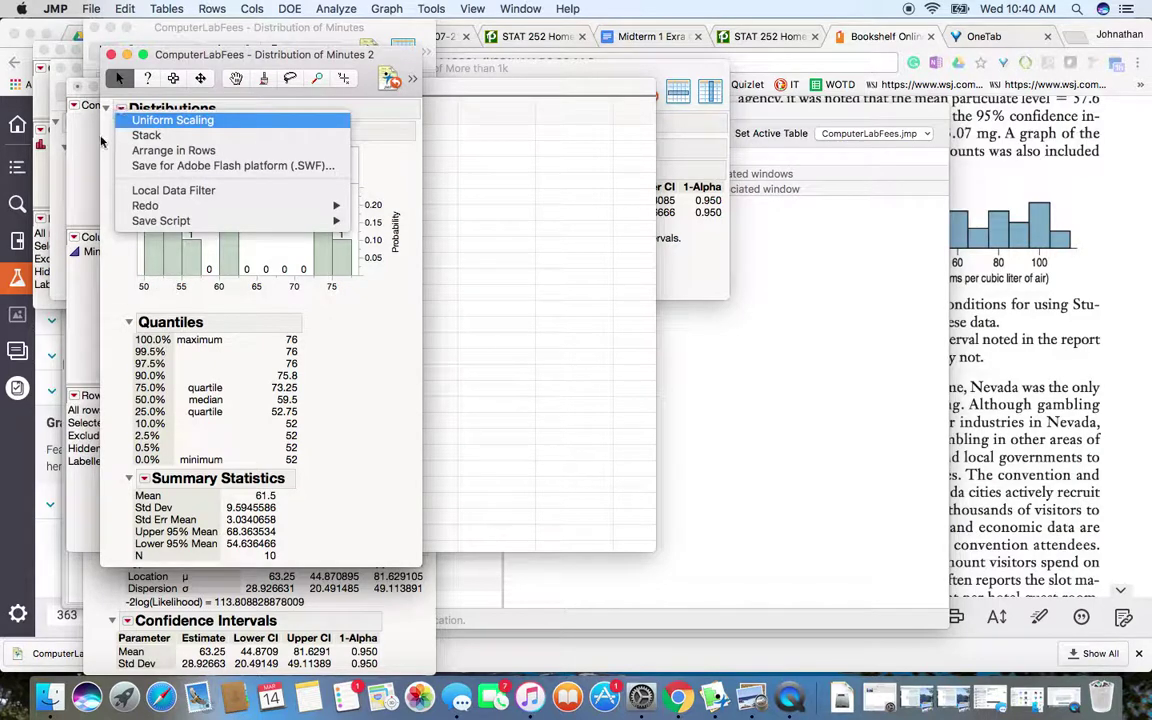
left_click(125, 119)
left_click(134, 131)
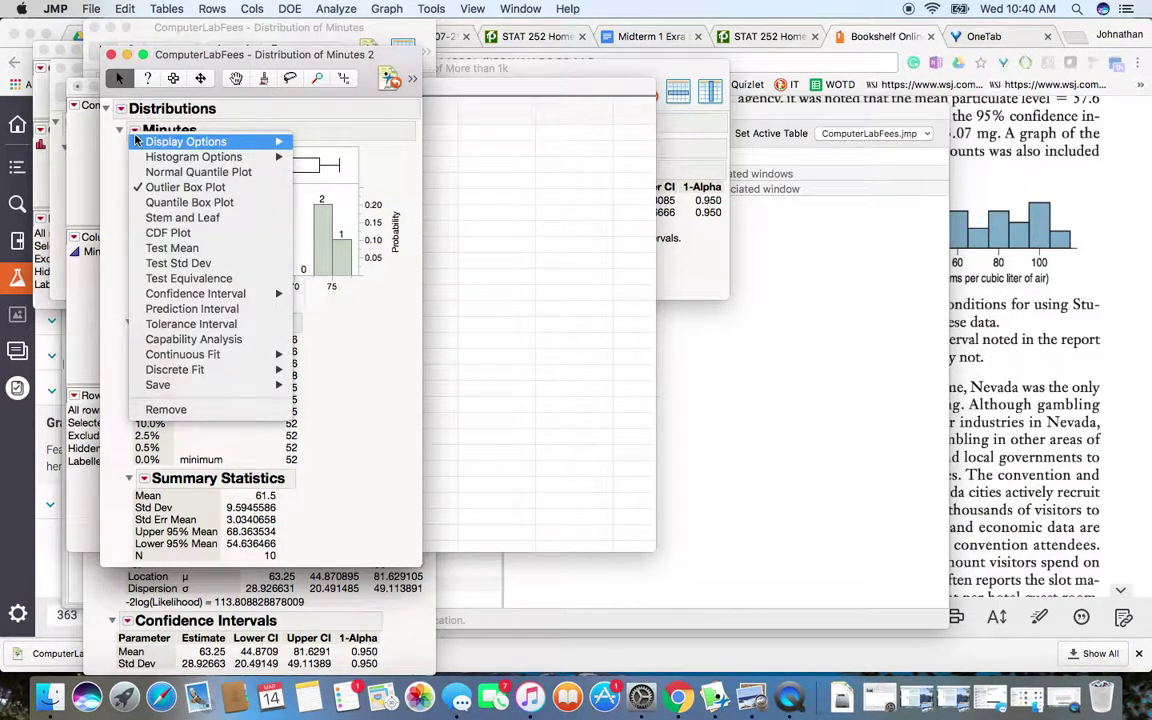
mouse_move(173, 295)
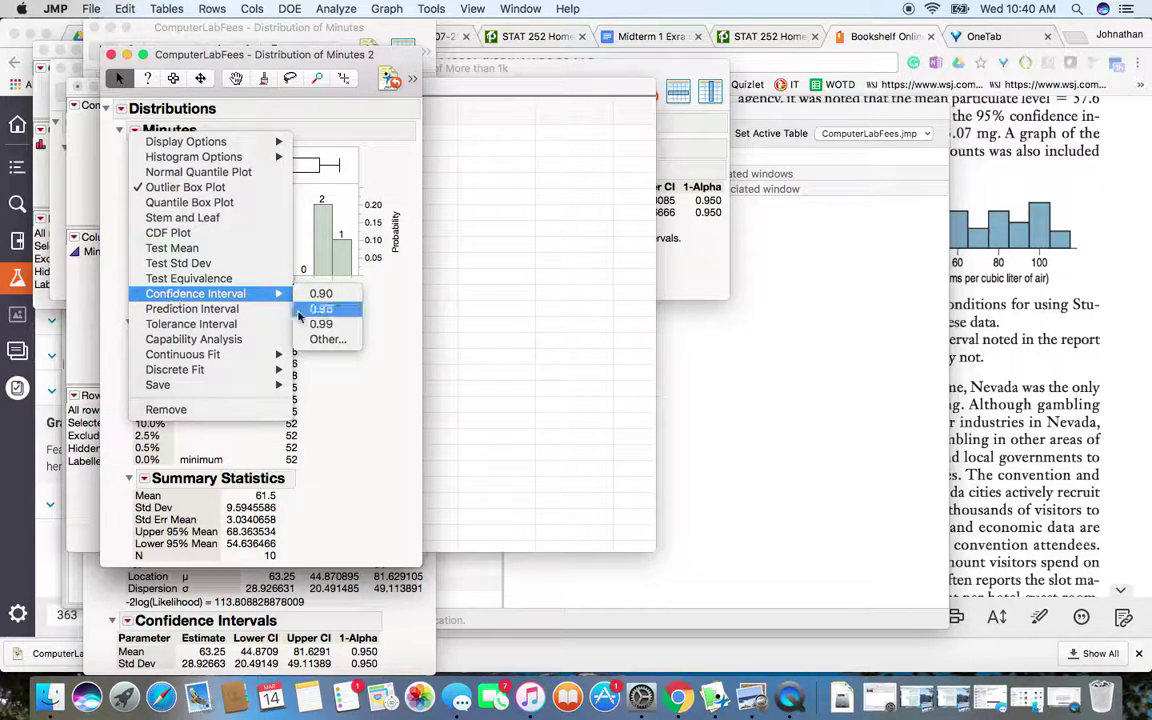
left_click(321, 308)
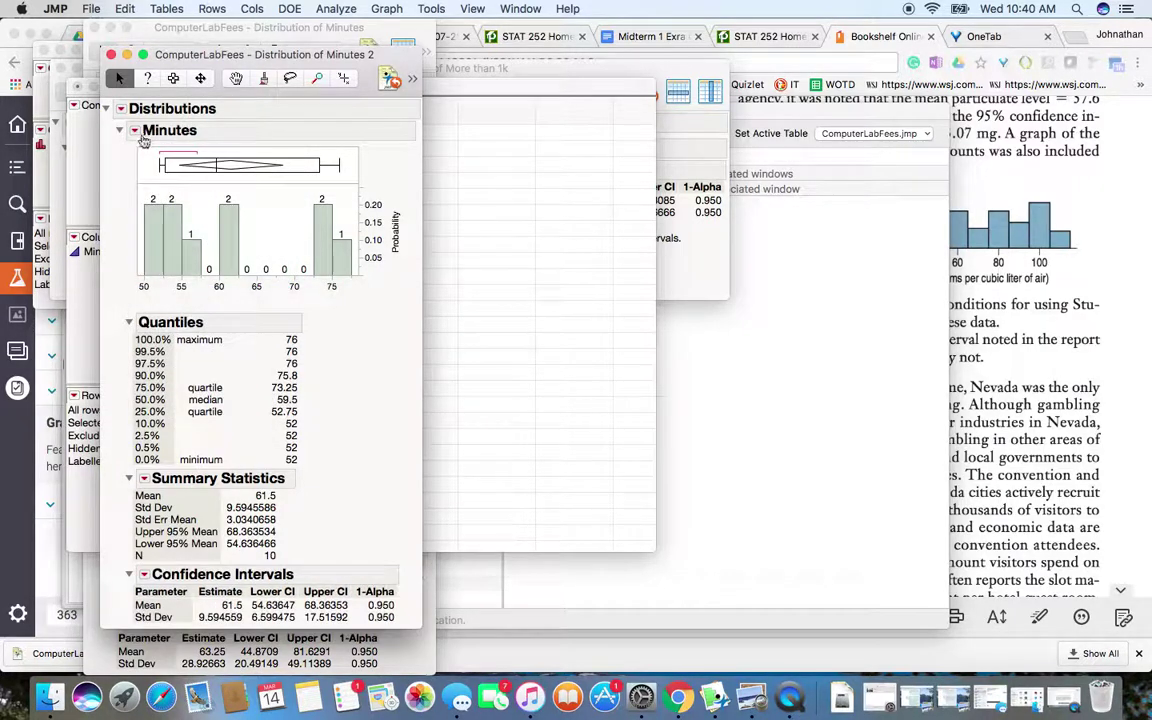
Step: Fit a Normal(61.5, 9.59456) curve to the Minutes data without outliers
left_click(135, 131)
mouse_move(183, 296)
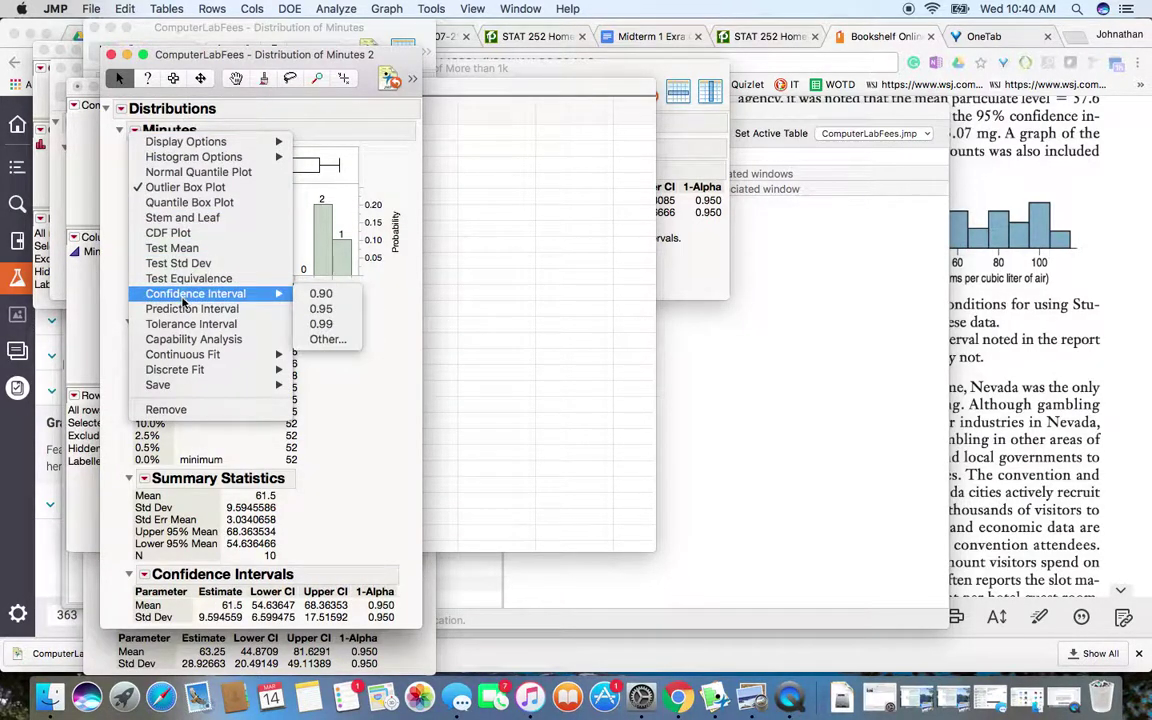
mouse_move(190, 354)
left_click(330, 356)
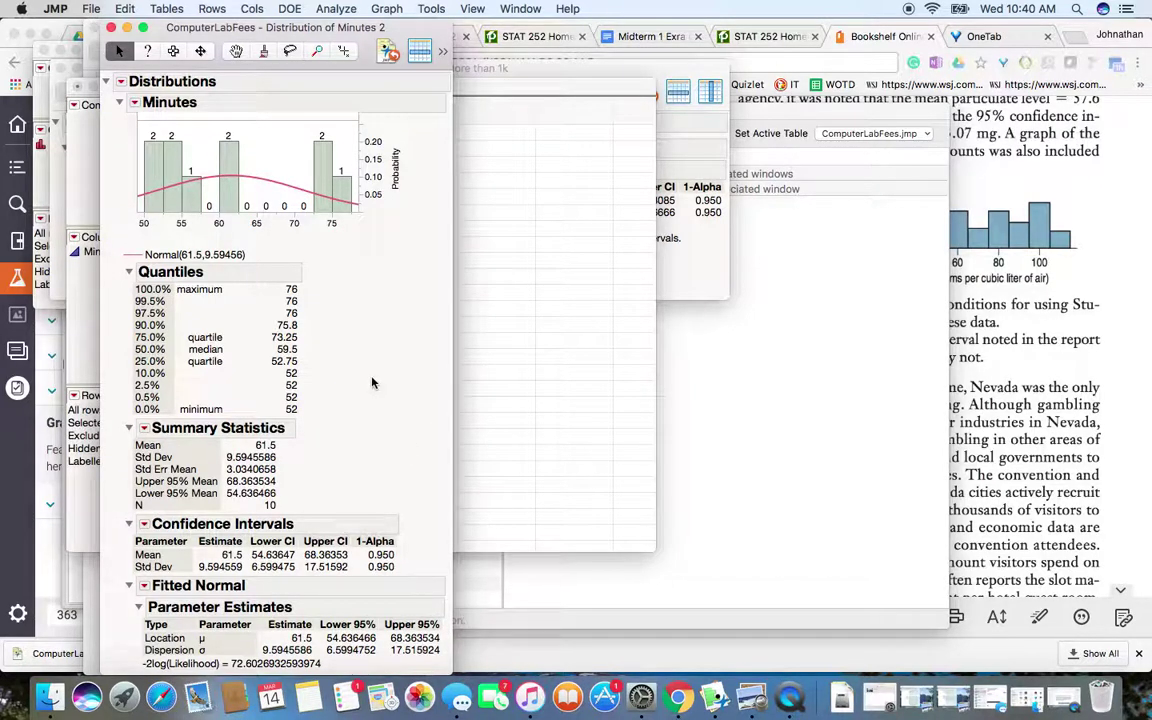
Step: Return to the Bookshelf e-book showing problem 39's Time data and parts a and b
left_click(1024, 296)
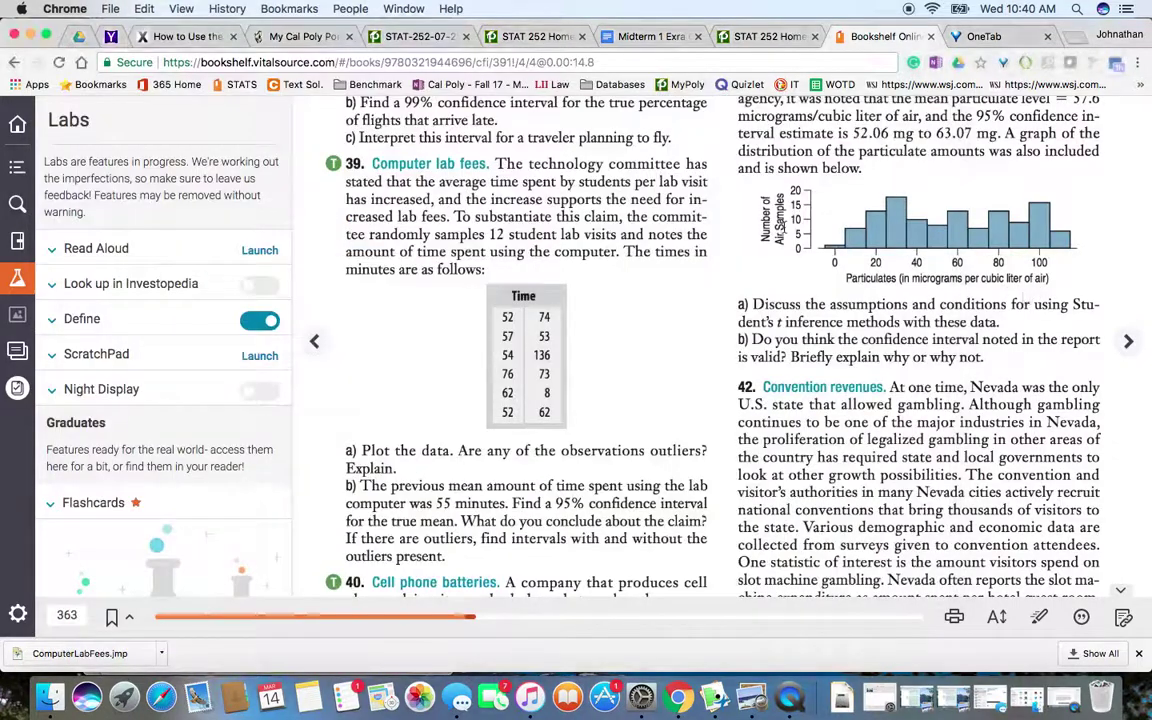
scroll(544, 300, "down", 3)
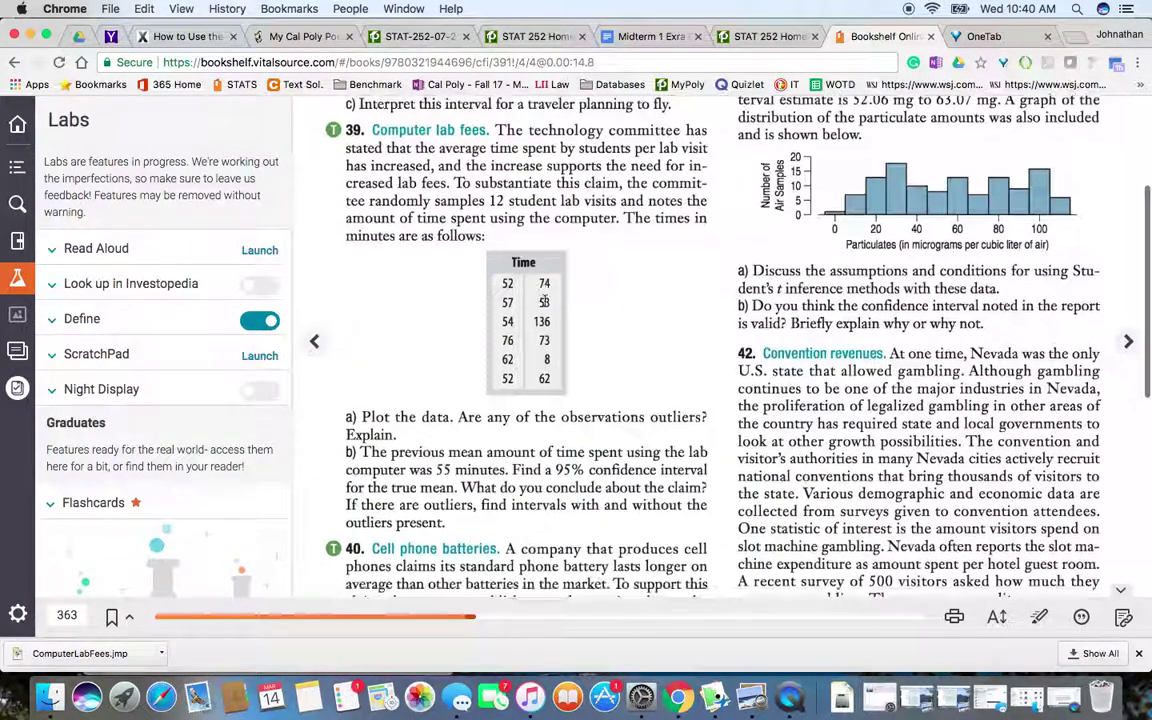